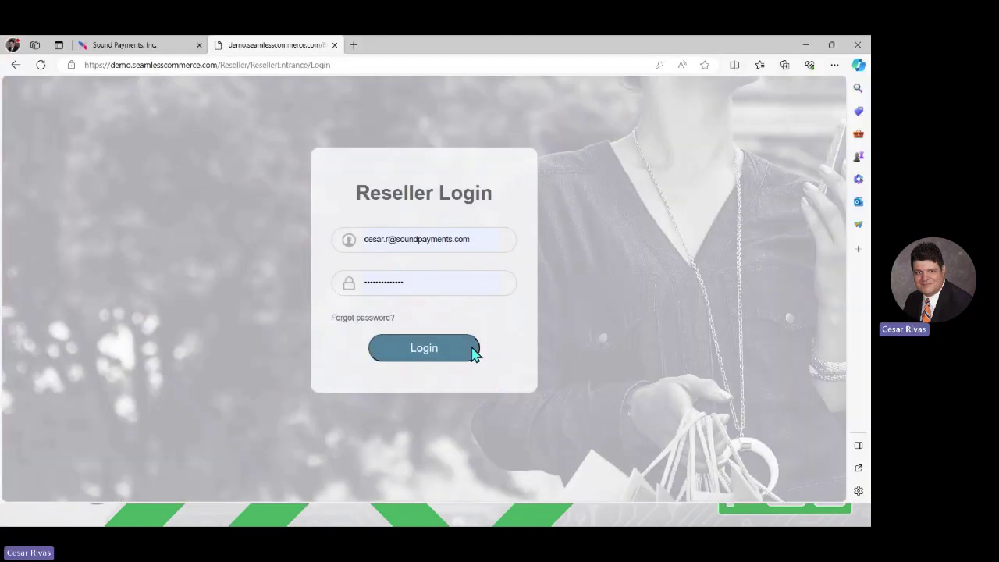
Step: Sign in as the reseller, log into the Micro Mart store's portal, and expand Catalog
left_click(462, 351)
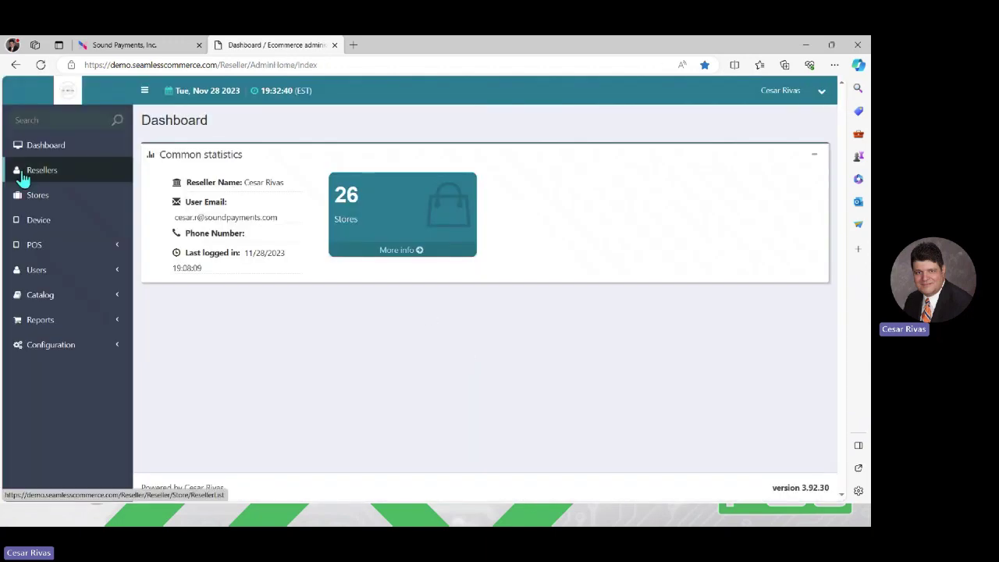
left_click(37, 202)
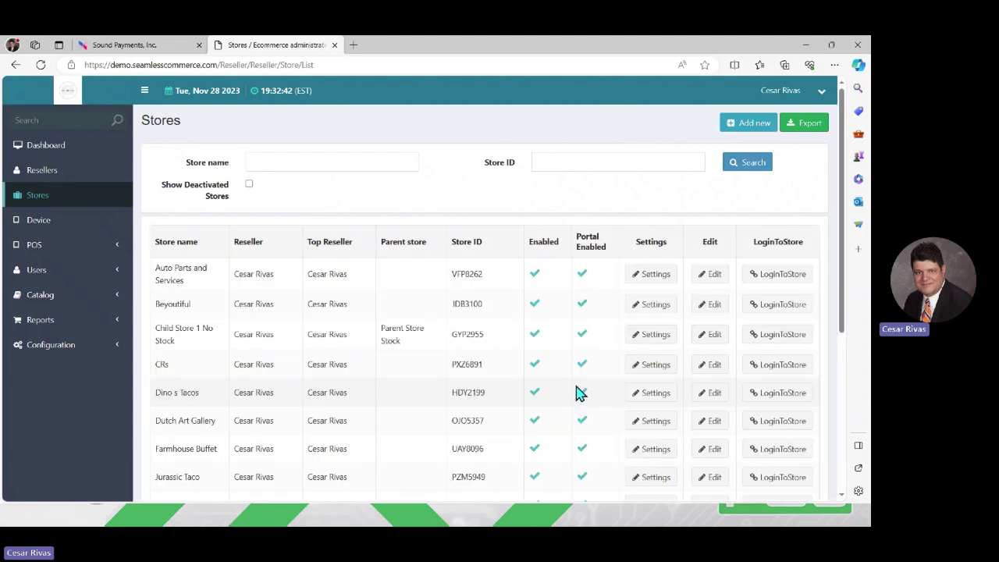
scroll(847, 449, "down", 5)
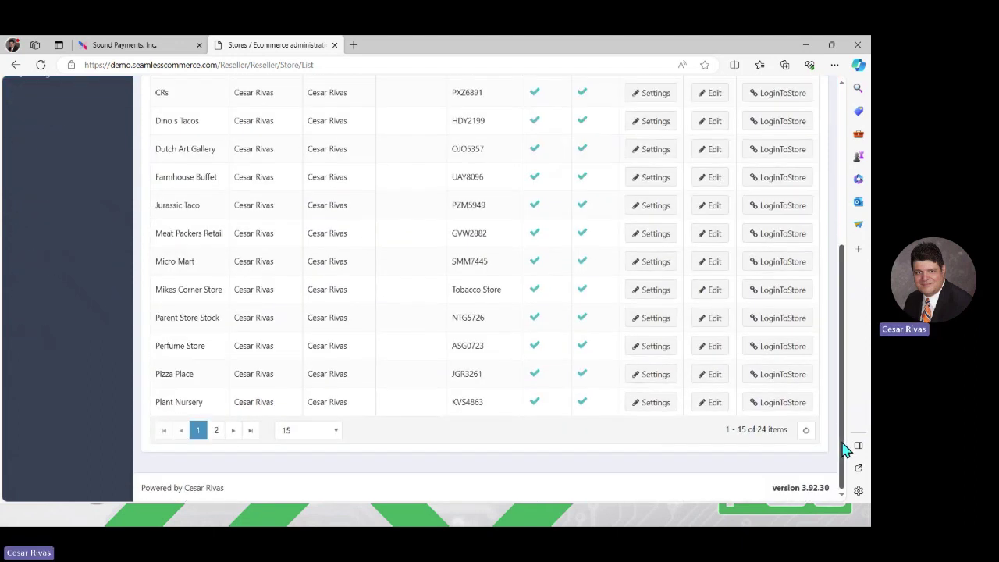
left_click(772, 262)
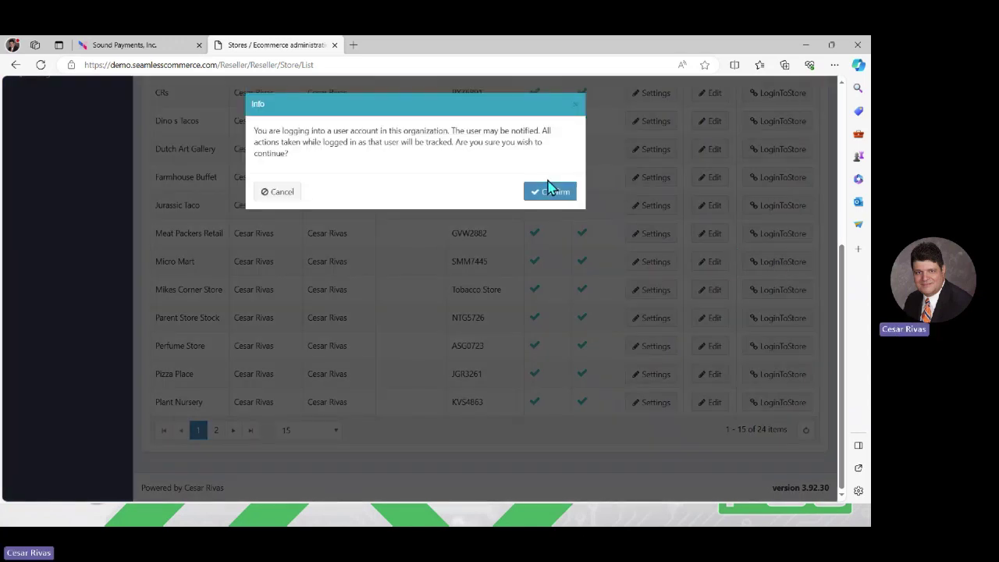
left_click(548, 193)
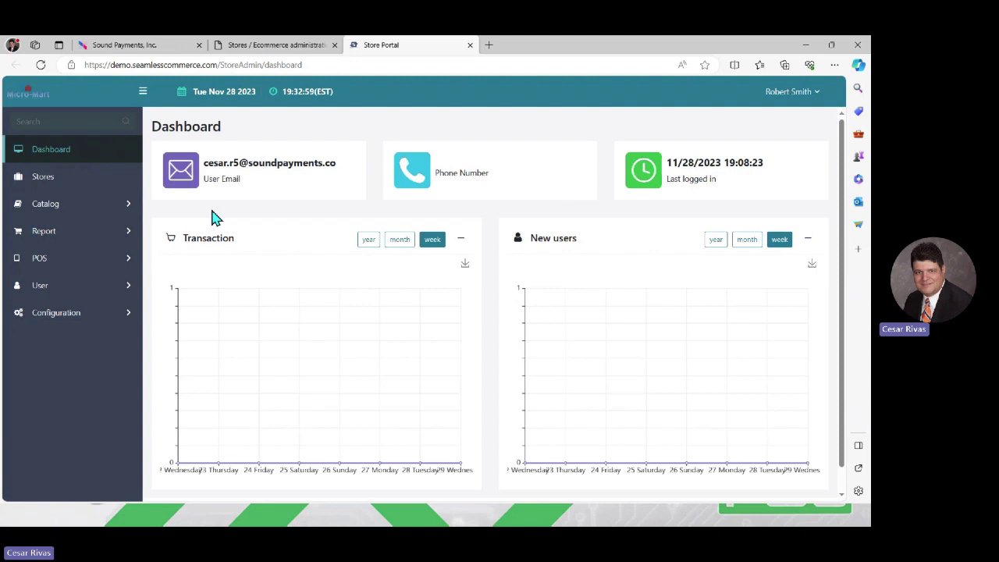
left_click(58, 210)
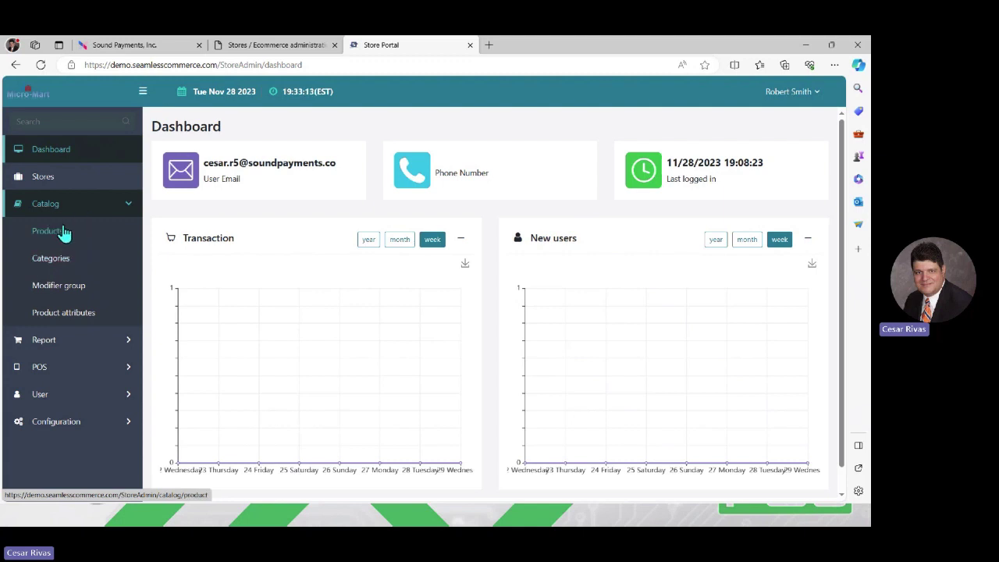
Step: Add a new product from Catalog > Products with the name 'New Product 1'
left_click(46, 231)
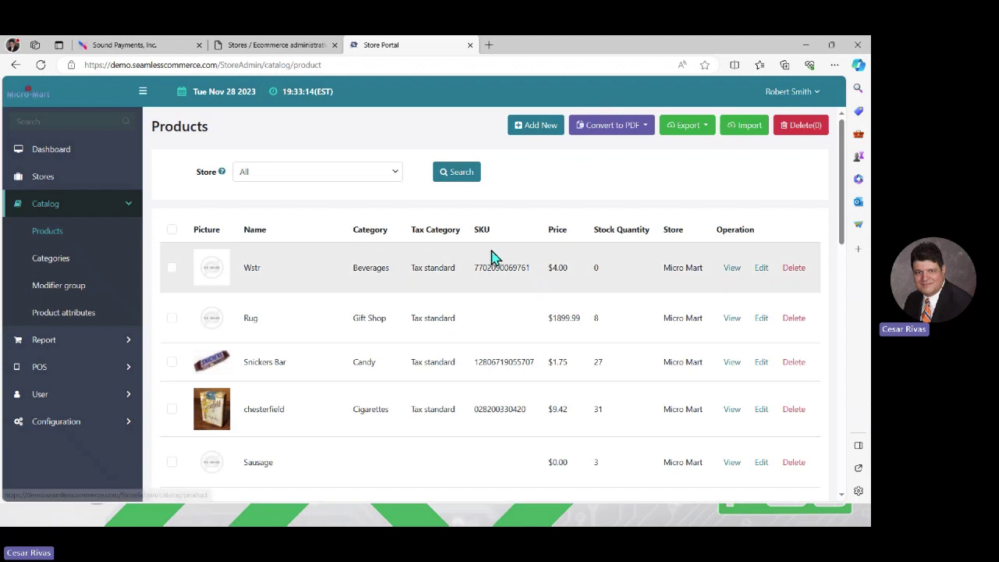
left_click(548, 128)
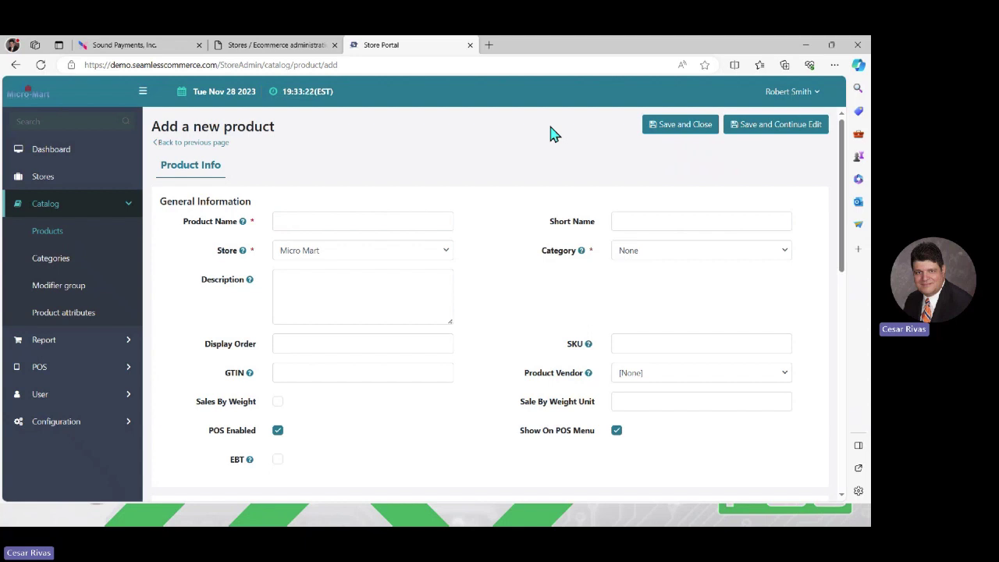
left_click(330, 225)
type("New ")
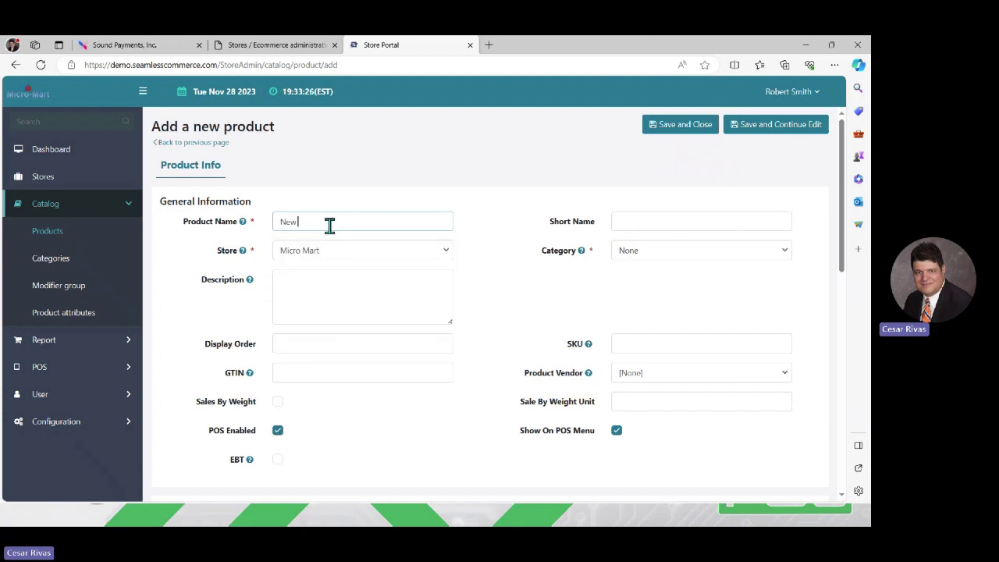
type("Product")
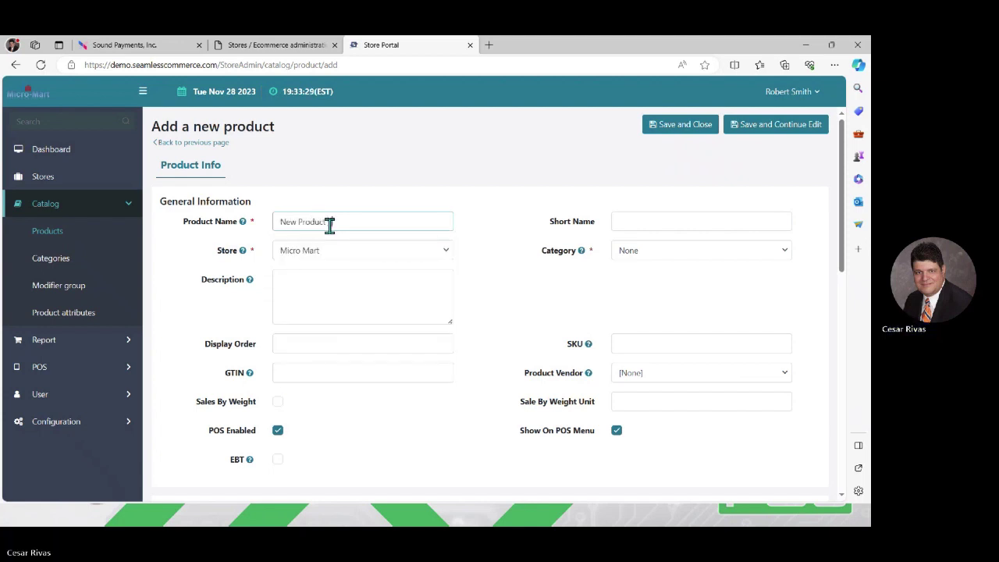
type(" 1")
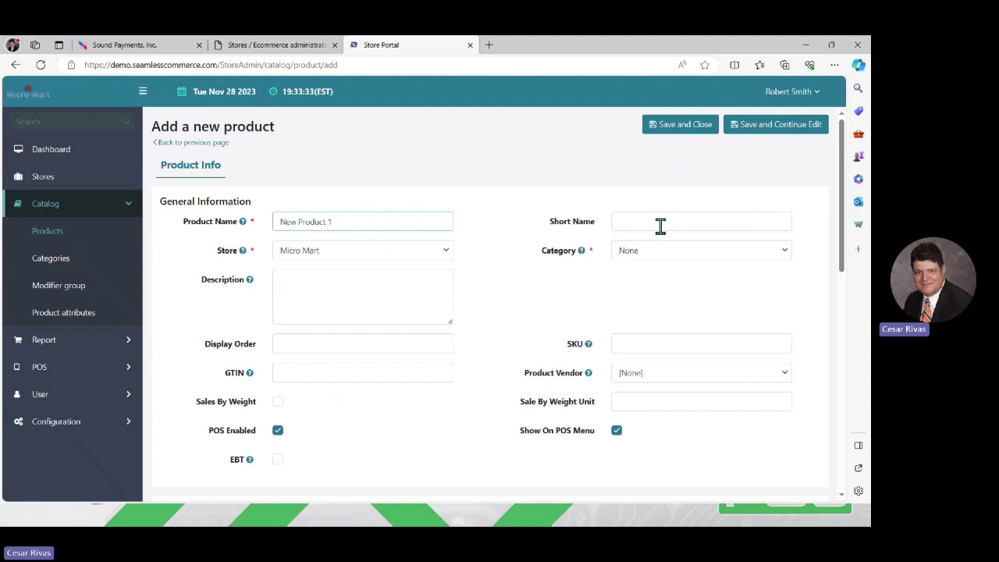
left_click(353, 286)
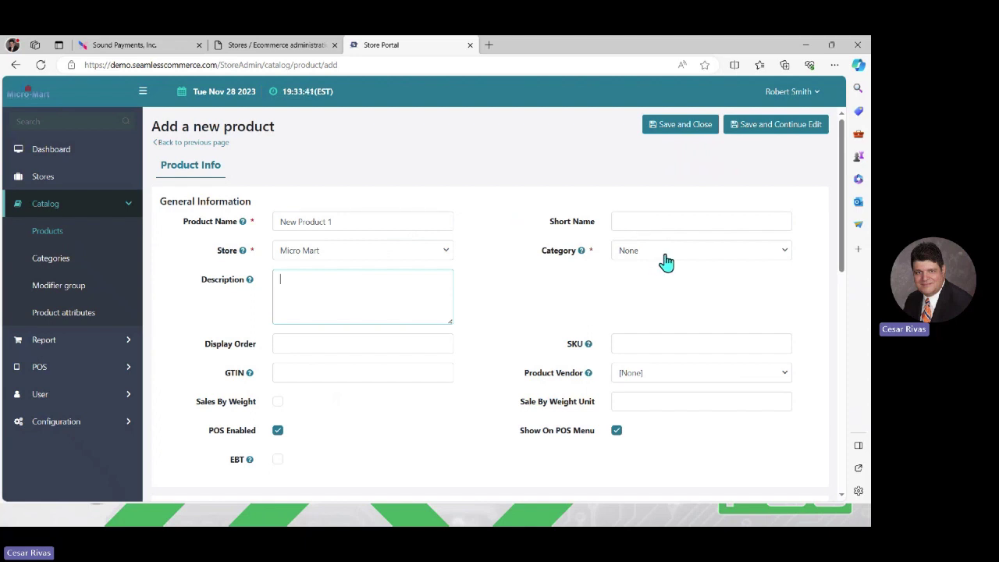
Step: Choose Candy as the product category, leaving SKU and GTIN blank
left_click(784, 255)
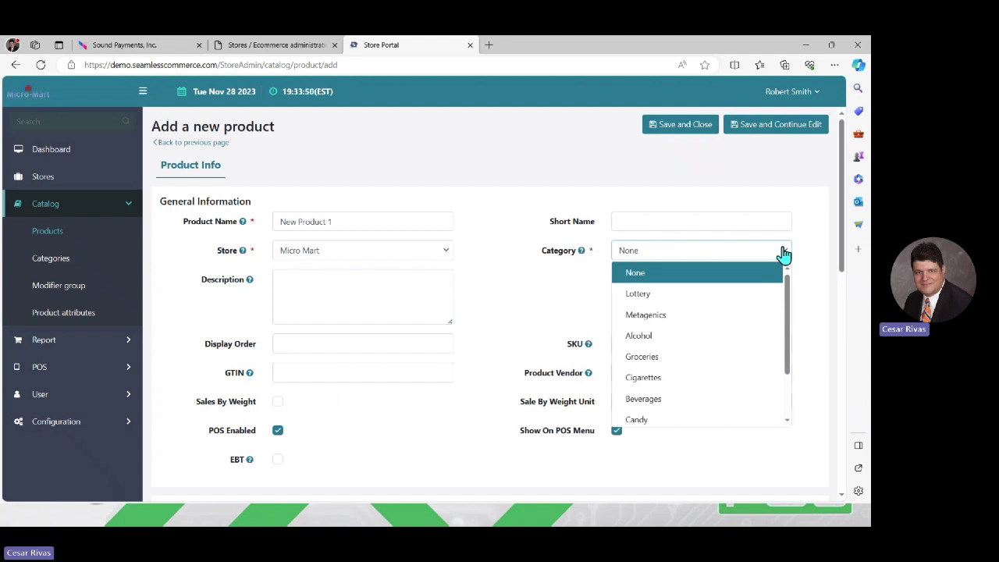
left_click(648, 422)
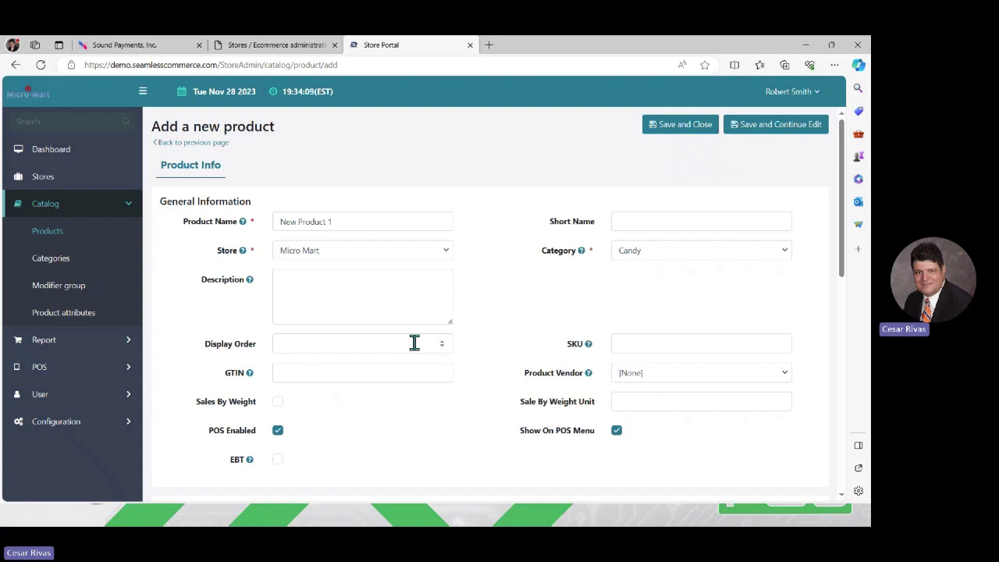
left_click(631, 345)
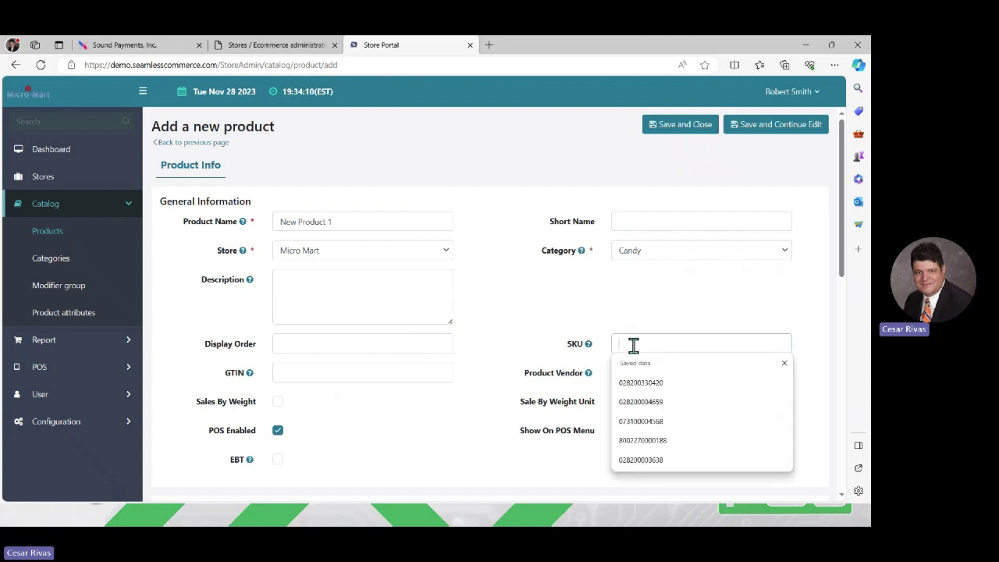
left_click(391, 368)
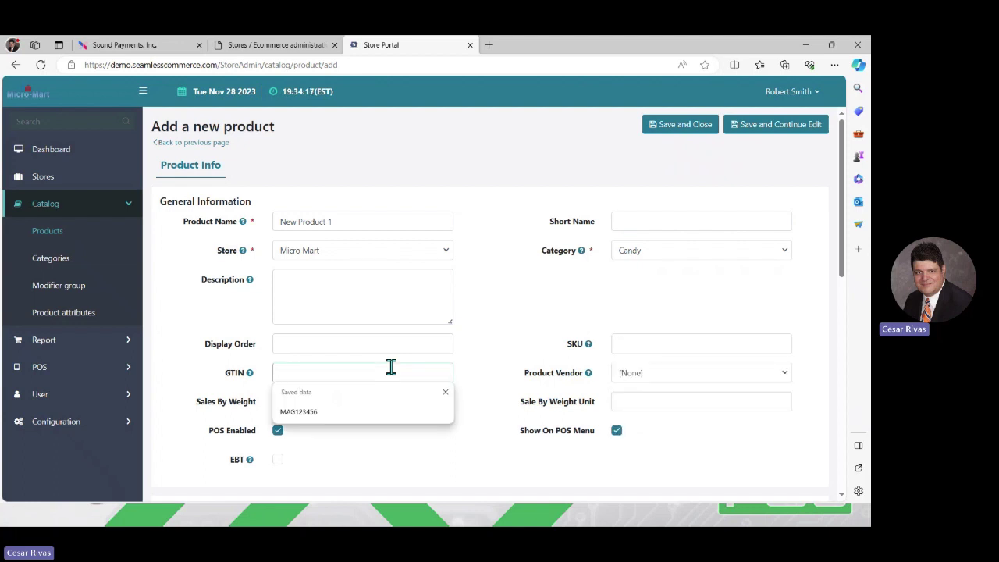
left_click(515, 372)
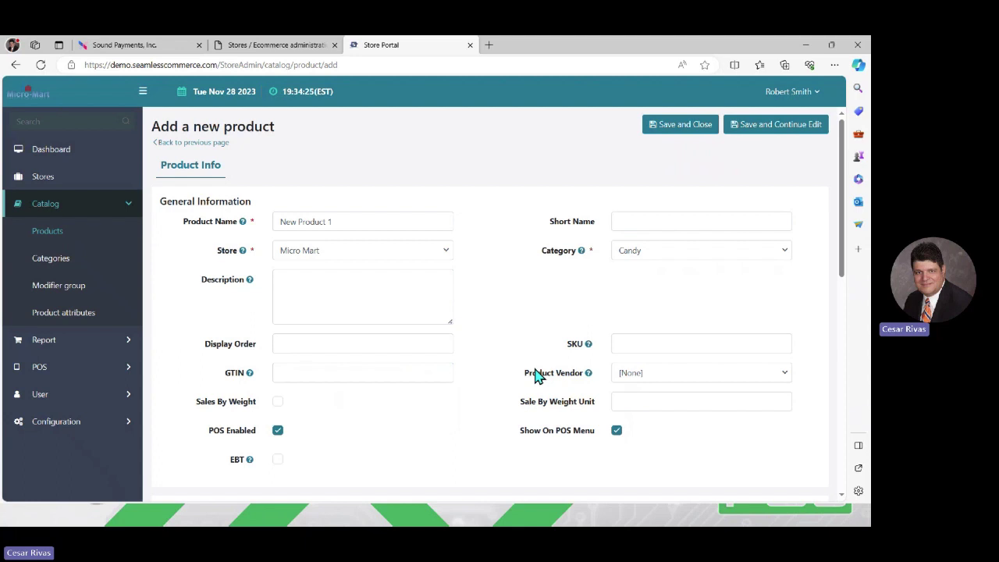
Step: Leave Product Vendor empty and enable Sales By Weight with a blank weight unit
left_click(661, 375)
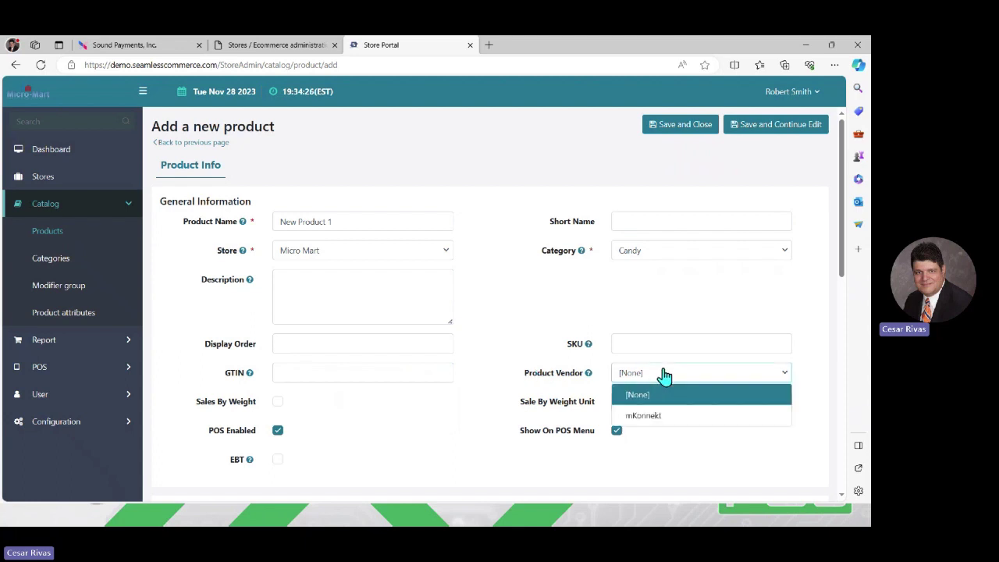
left_click(664, 376)
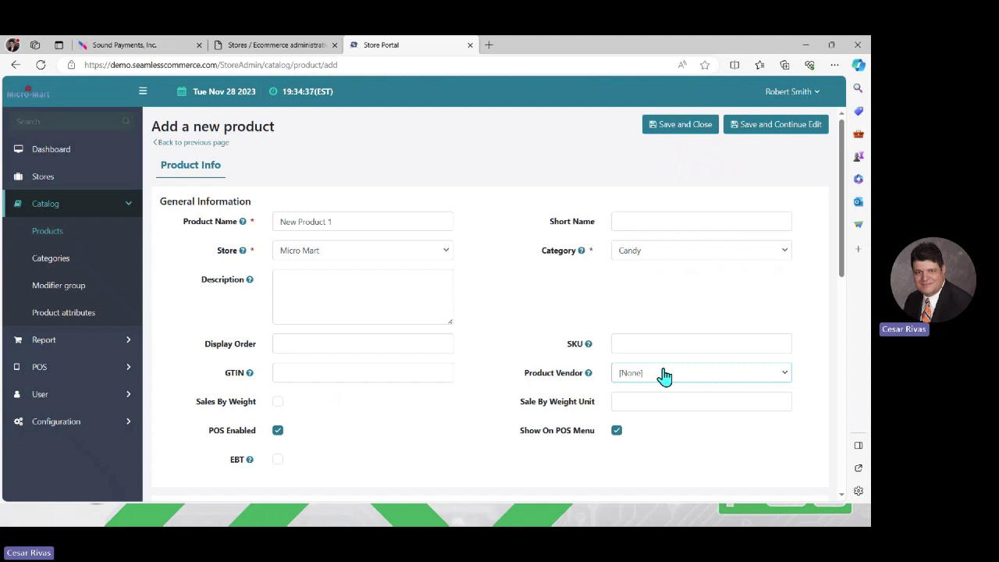
left_click(278, 402)
left_click(658, 400)
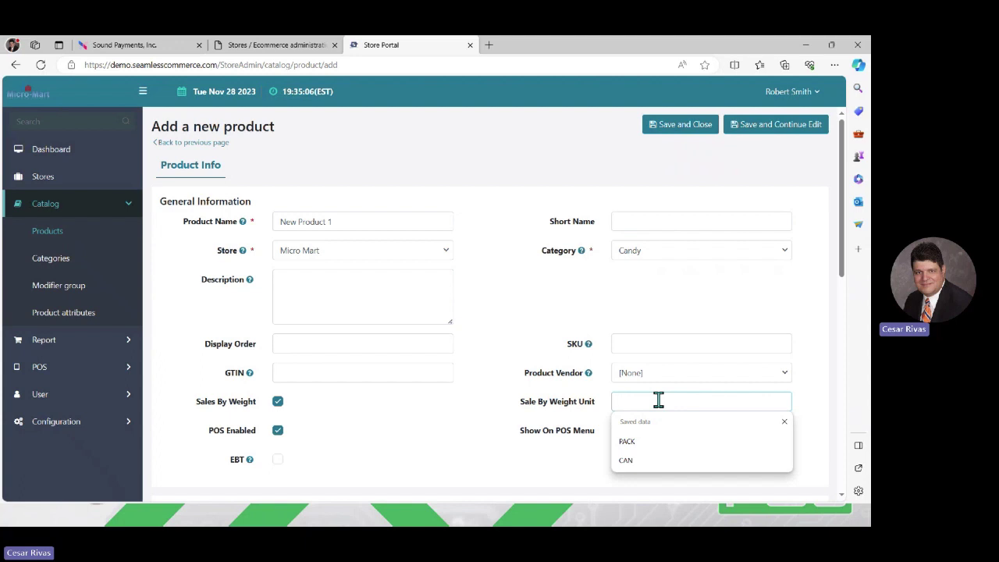
type("inches")
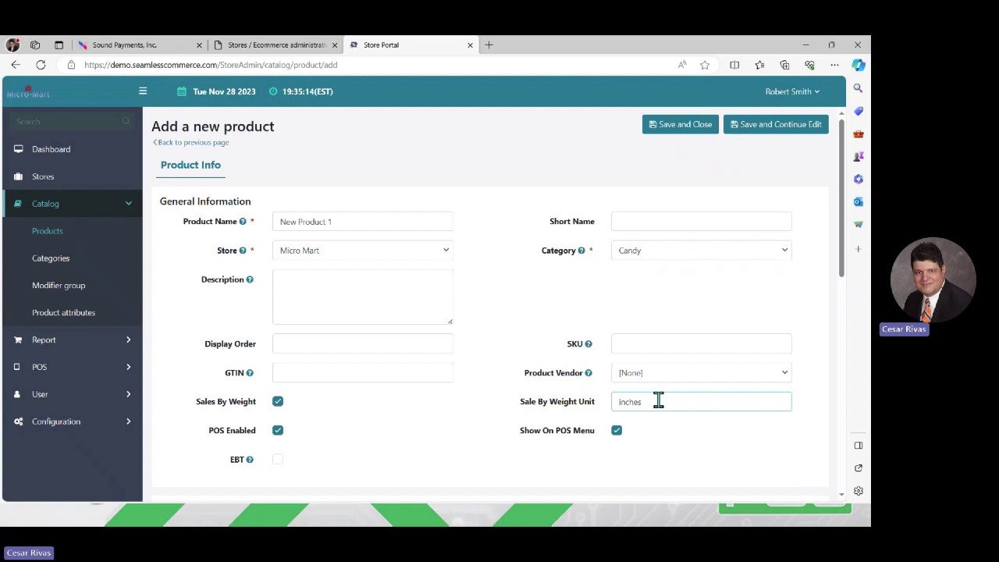
key("BackSpace")
key("BackSpace")
key("BackSpace")
key("BackSpace")
key("BackSpace")
key("BackSpace")
scroll(841, 496, "down", 2)
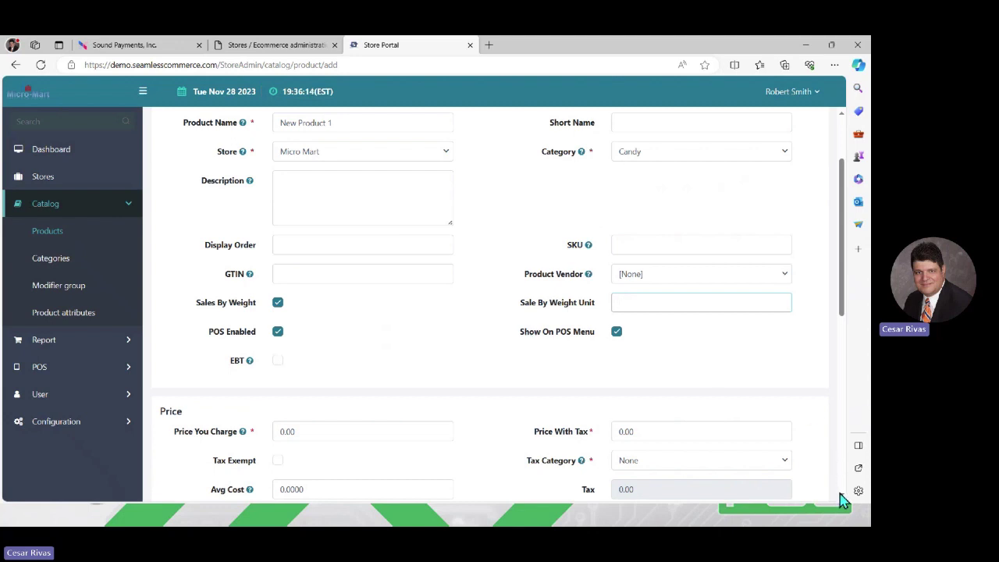
Step: Set the selling price to 10.0 with the Tax standard tax category
scroll(840, 490, "down", 1)
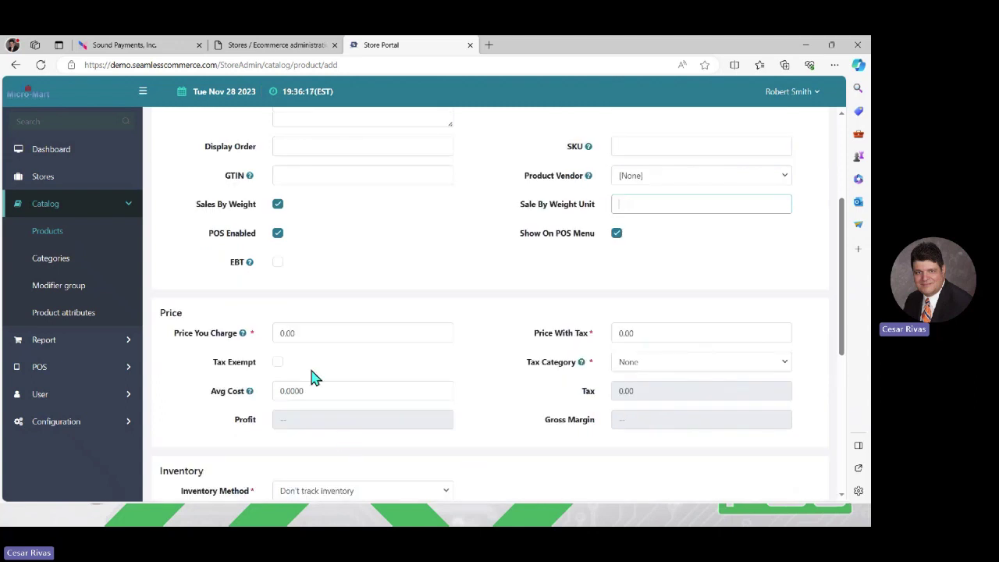
left_click(307, 333)
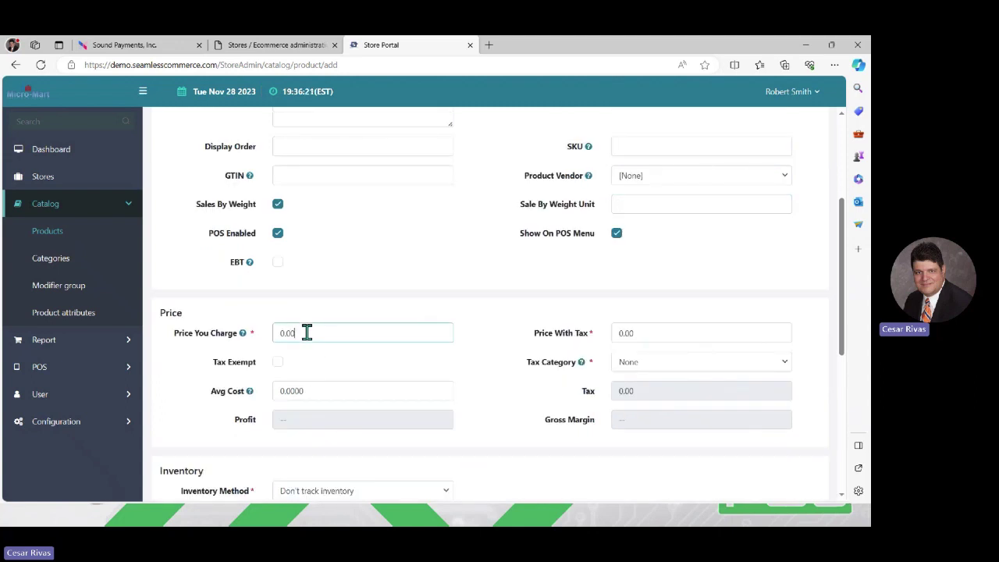
type("10.0")
left_click(641, 364)
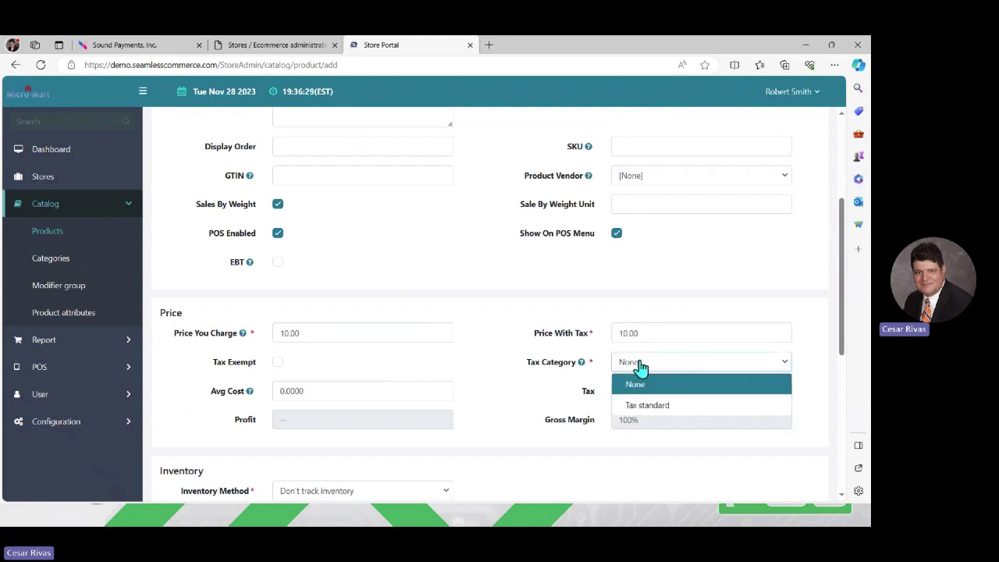
left_click(648, 405)
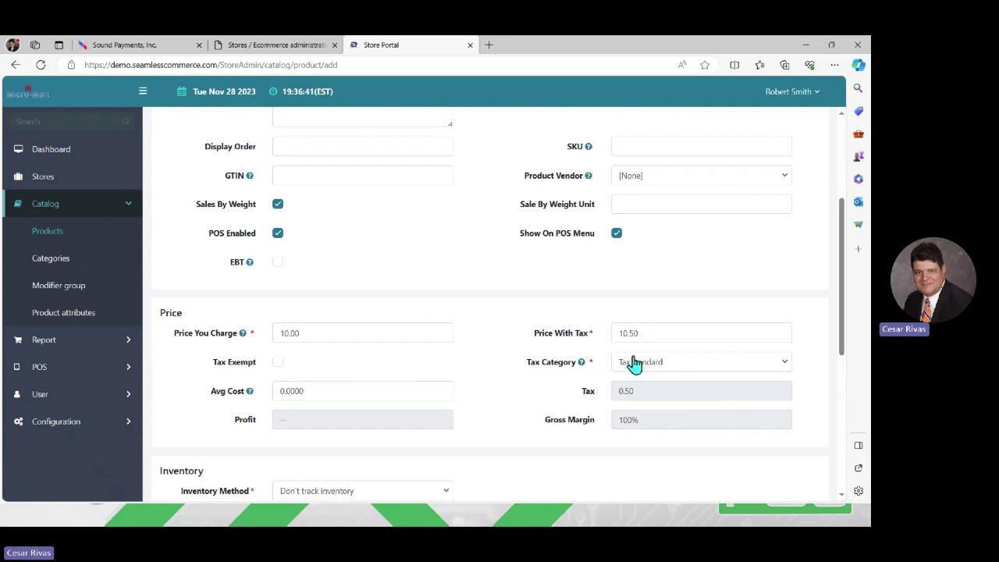
Step: Enter an Avg Cost of 5.0000 so profit and gross margin recalculate
left_click(320, 397)
type("5.0000")
left_click(694, 419)
Step: Choose Track inventory with Stock Quantity 25 and Low Inventory Quantity 5
scroll(845, 498, "down", 3)
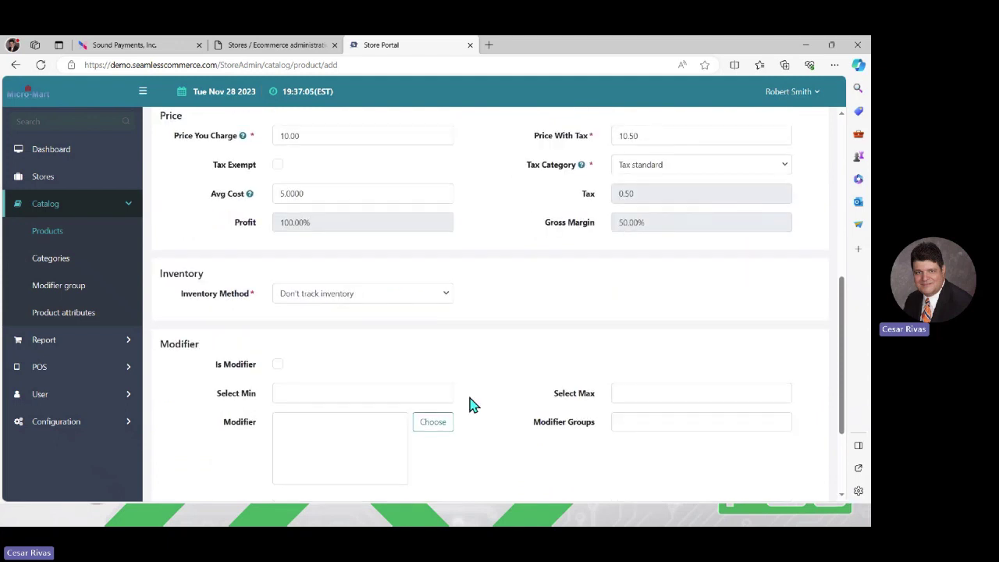
left_click(446, 301)
left_click(348, 339)
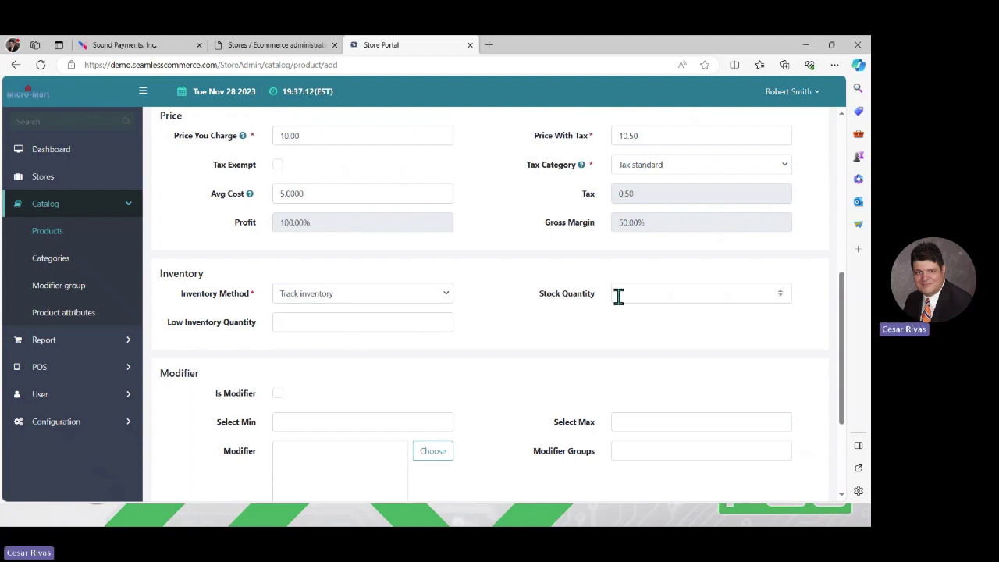
left_click(618, 296)
type("25")
left_click(311, 323)
type("5")
left_click(448, 295)
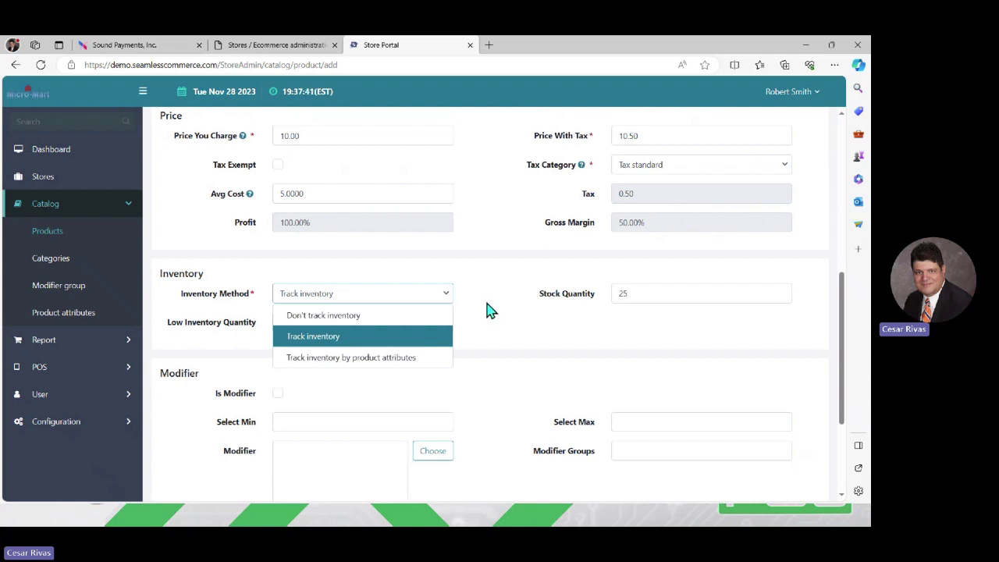
left_click(487, 309)
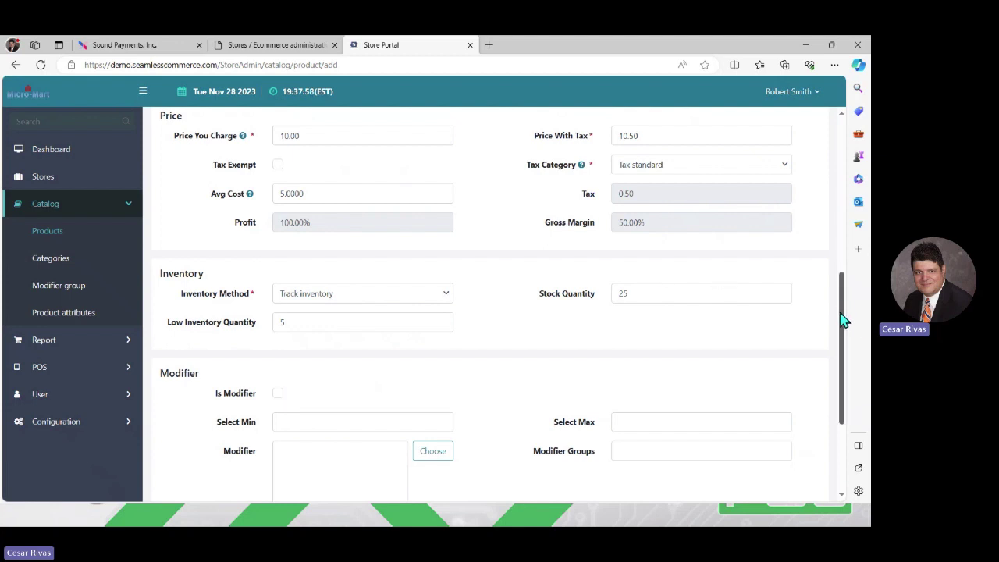
scroll(843, 464, "down", 2)
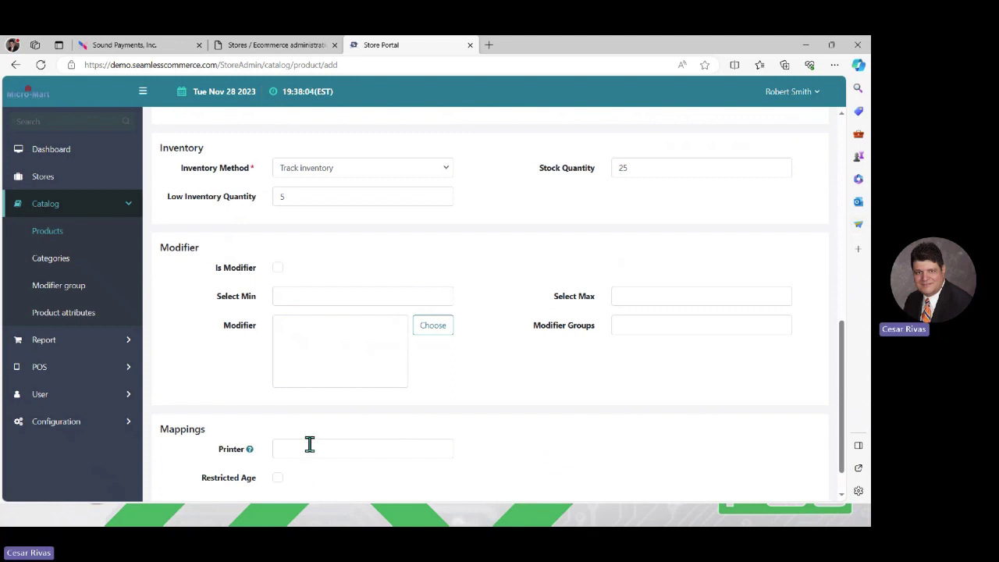
left_click(277, 479)
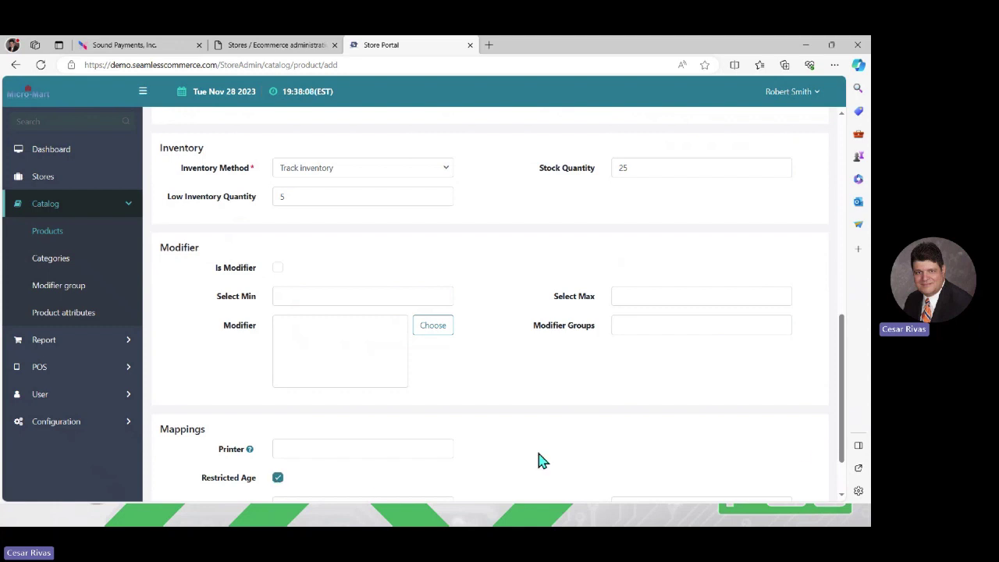
scroll(843, 502, "down", 1)
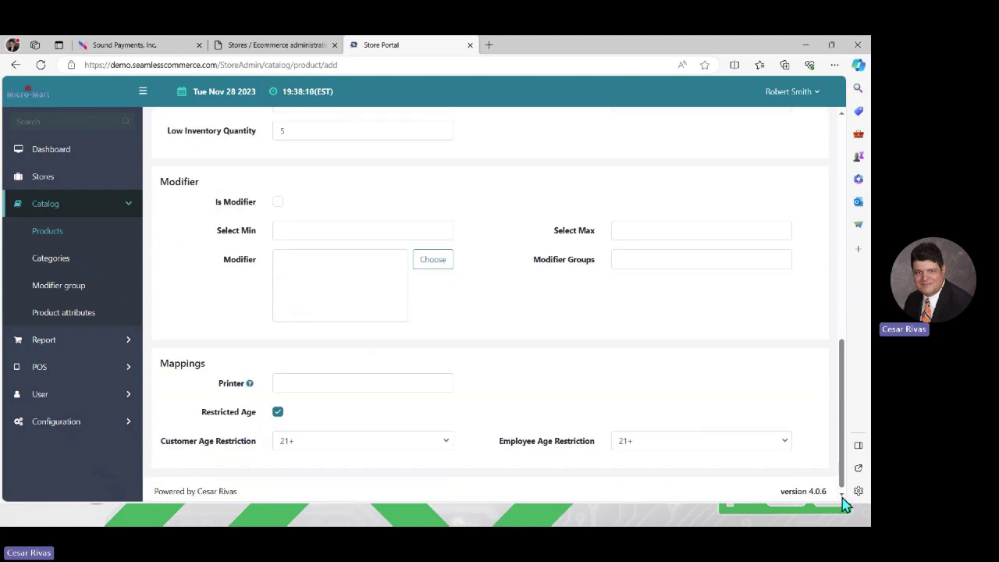
left_click(447, 438)
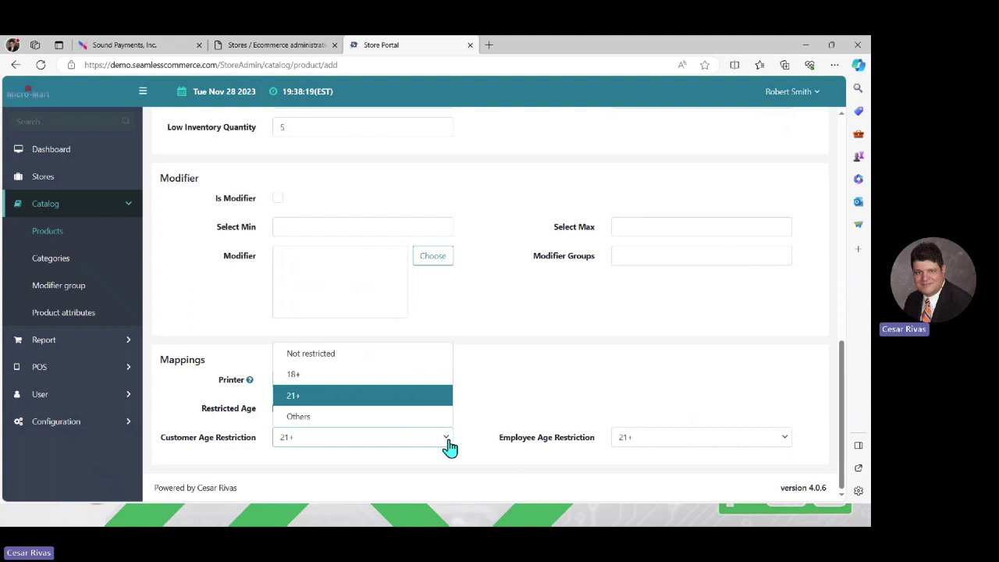
left_click(449, 445)
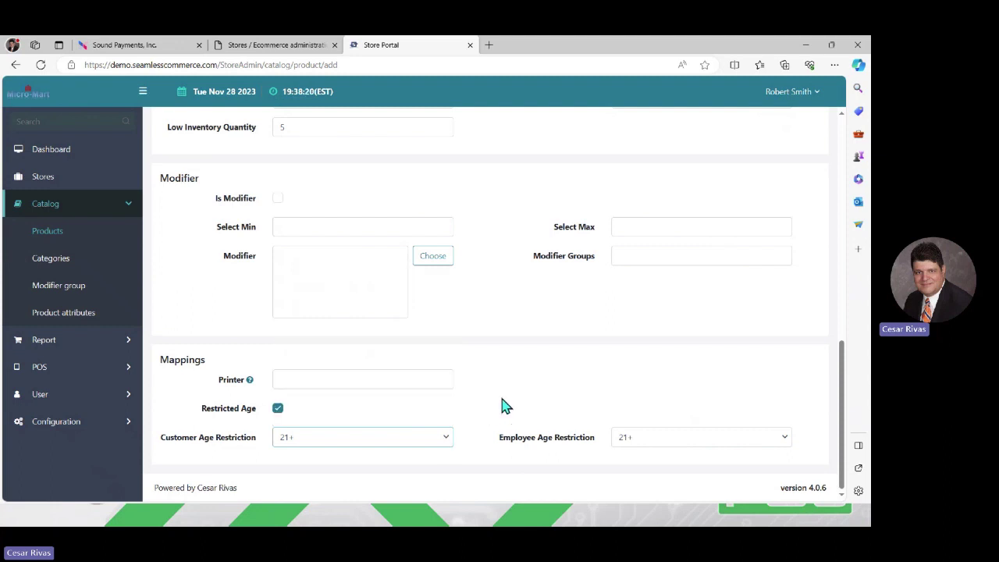
left_click(278, 409)
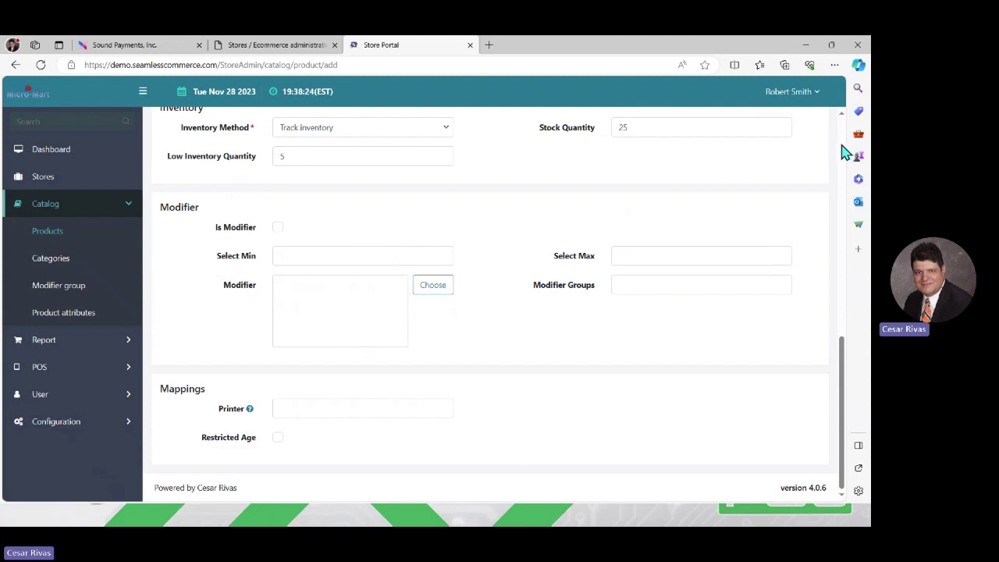
Step: Save New Product 1 using Save and Continue Edit
scroll(844, 148, "up", 15)
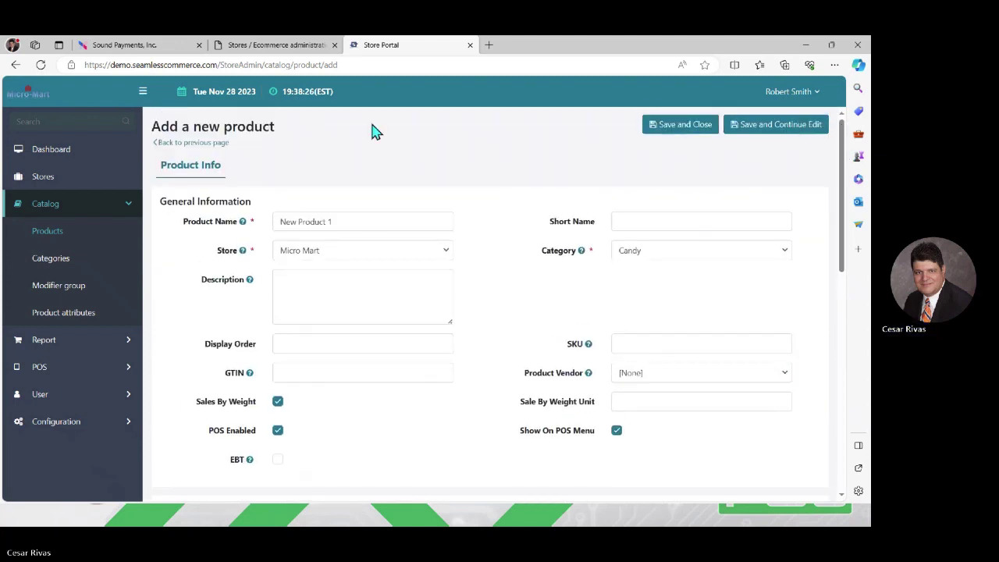
left_click(755, 130)
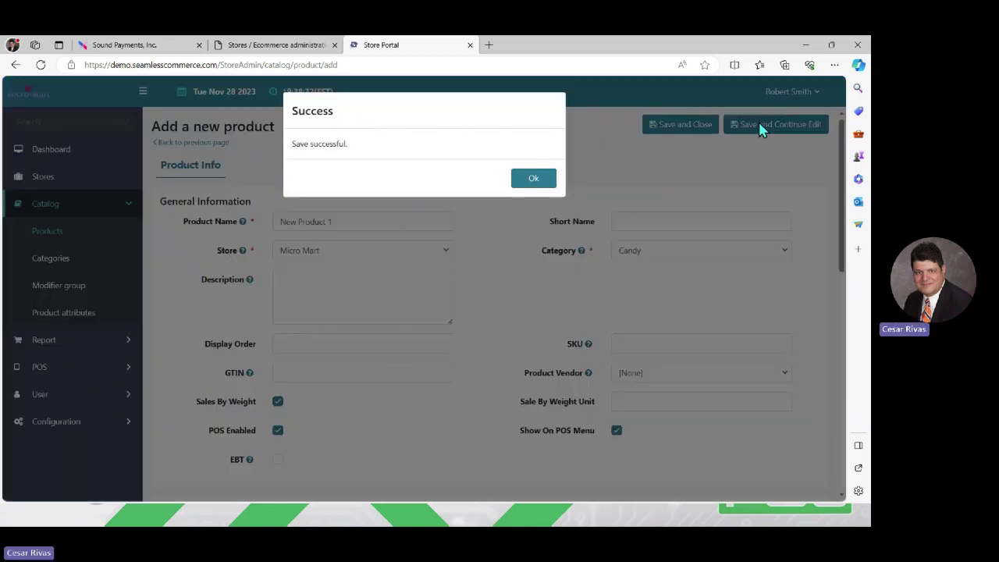
Step: Upload Fresh Bakery > Product Icons > Chocolate Chip Cookies as the product picture and save it
left_click(529, 179)
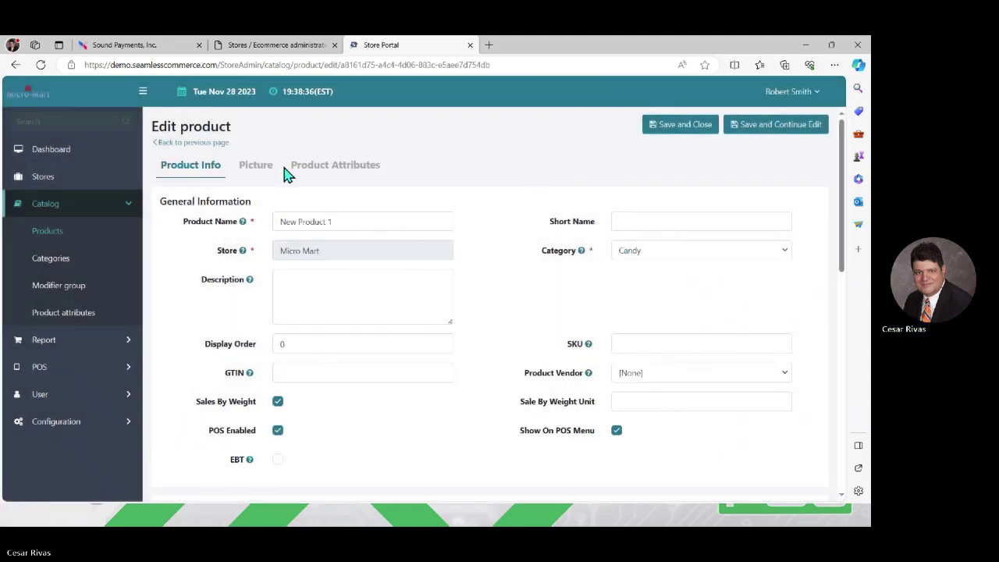
left_click(245, 170)
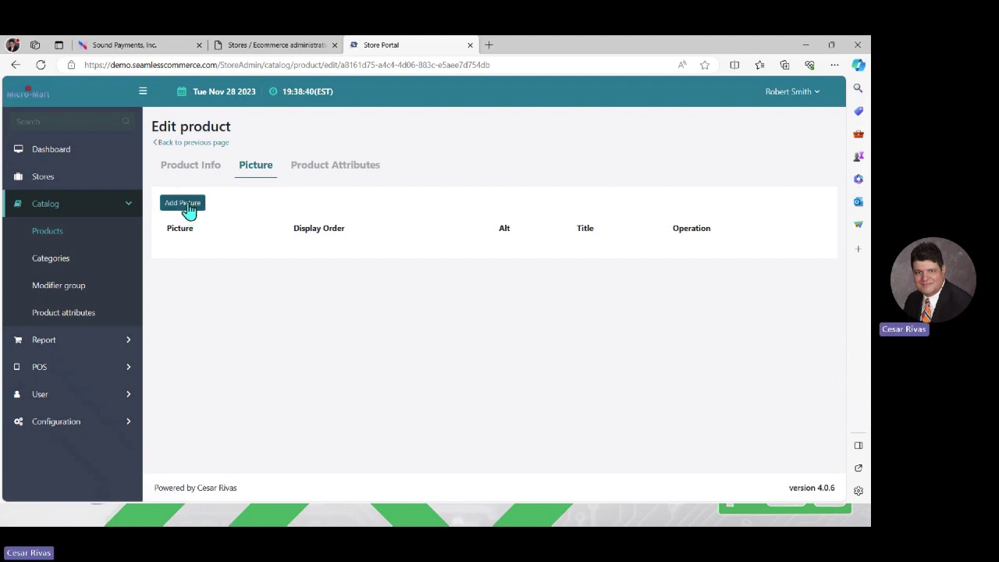
left_click(184, 205)
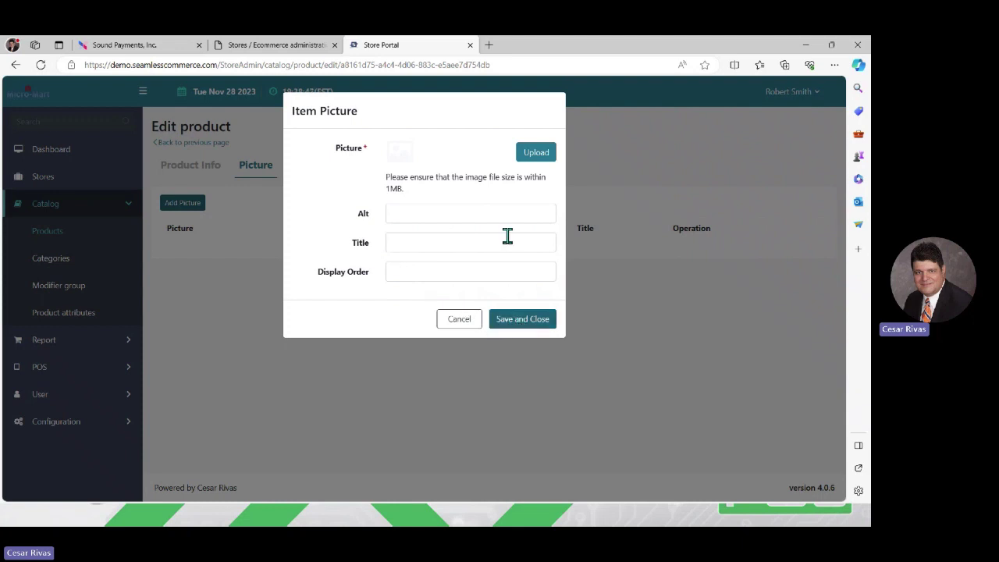
left_click(541, 156)
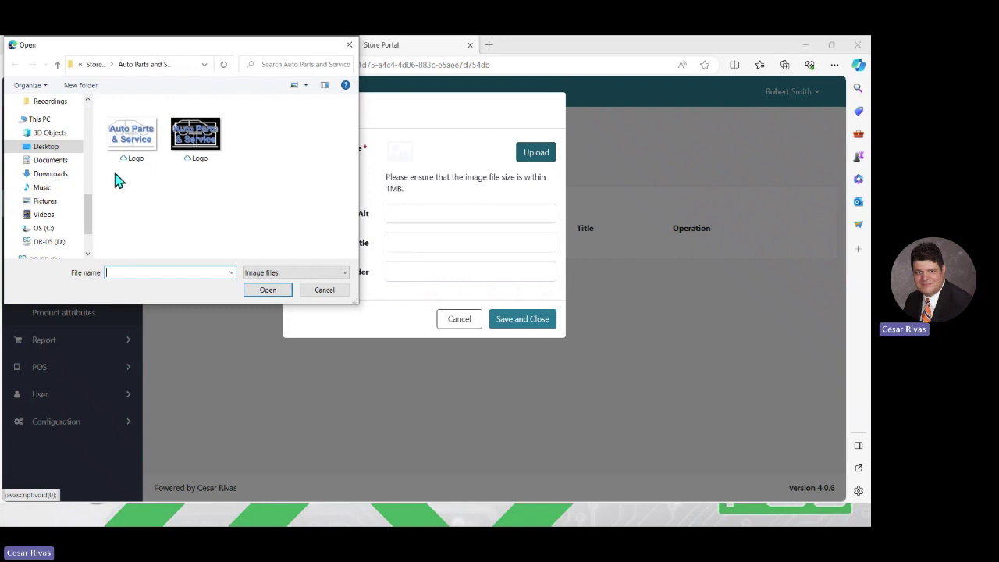
left_click(98, 65)
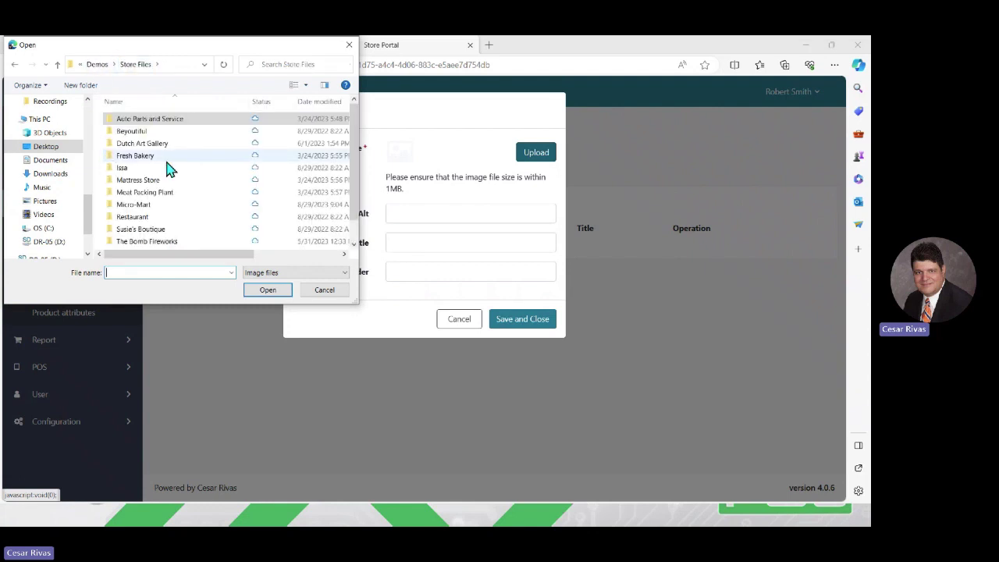
double_click(148, 159)
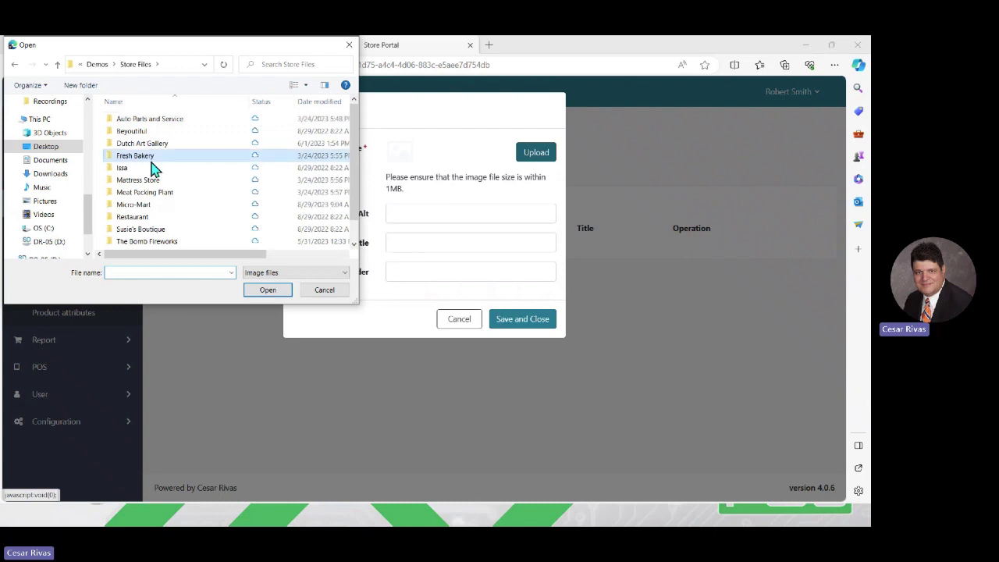
double_click(142, 140)
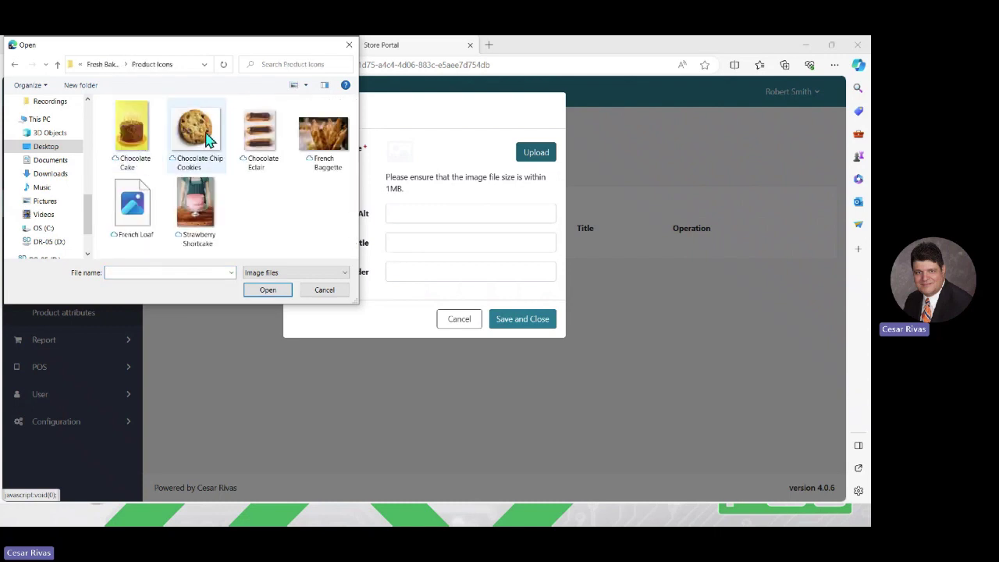
left_click(206, 139)
double_click(207, 139)
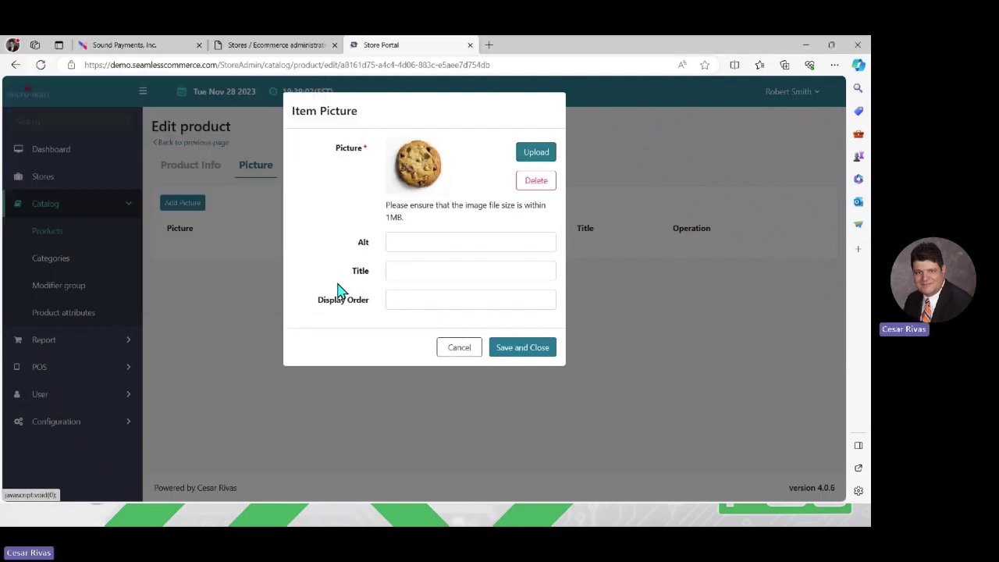
left_click(522, 348)
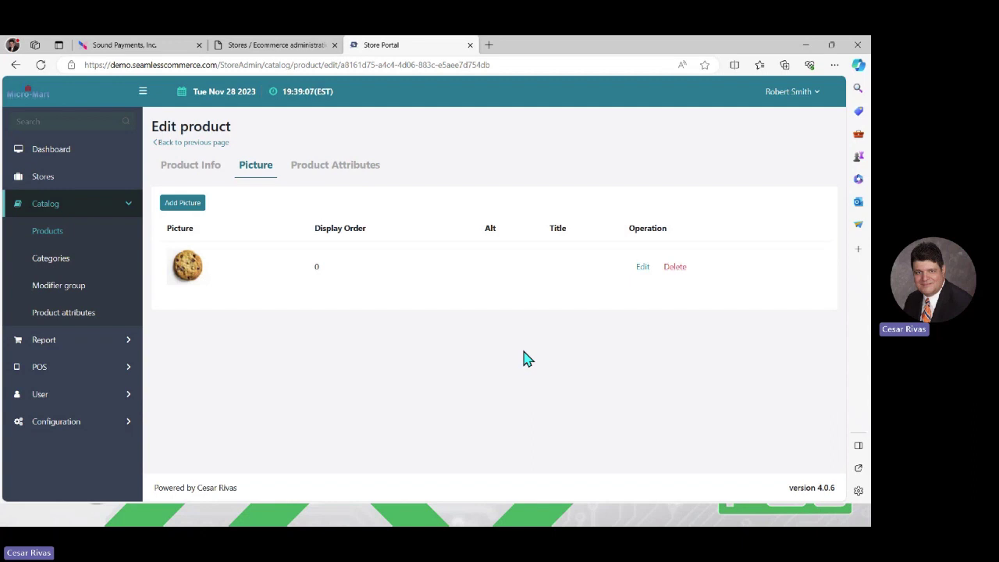
Step: View the product's attributes, then go back to the Products list
left_click(302, 172)
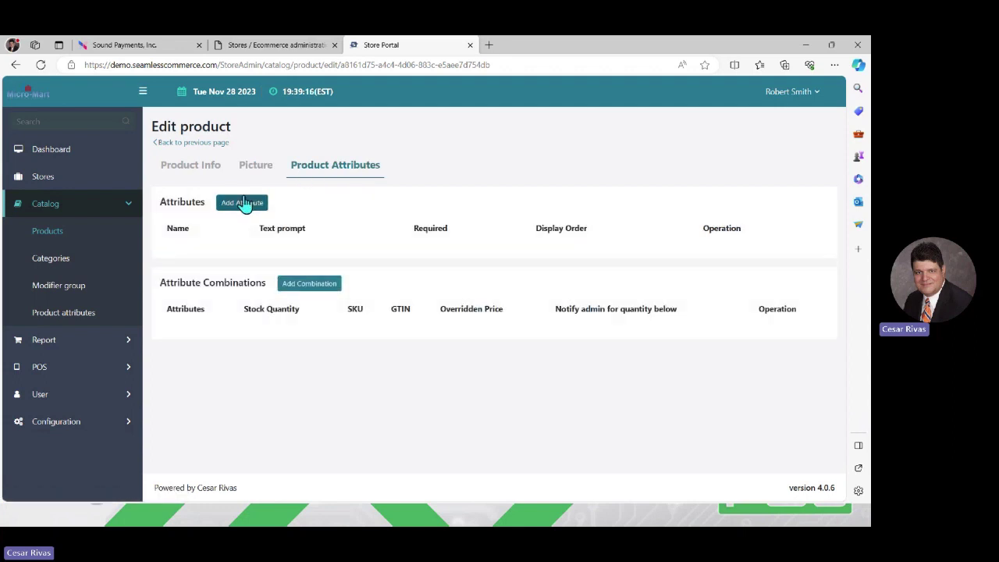
left_click(165, 145)
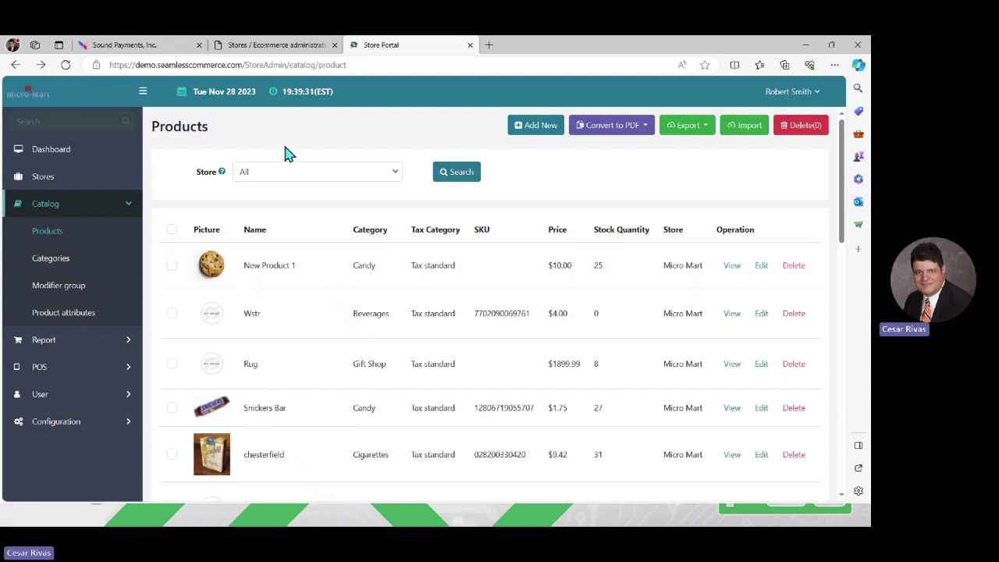
Step: Sign in to the Sound Payments admin center and set the browser zoom to 90%
left_click(125, 45)
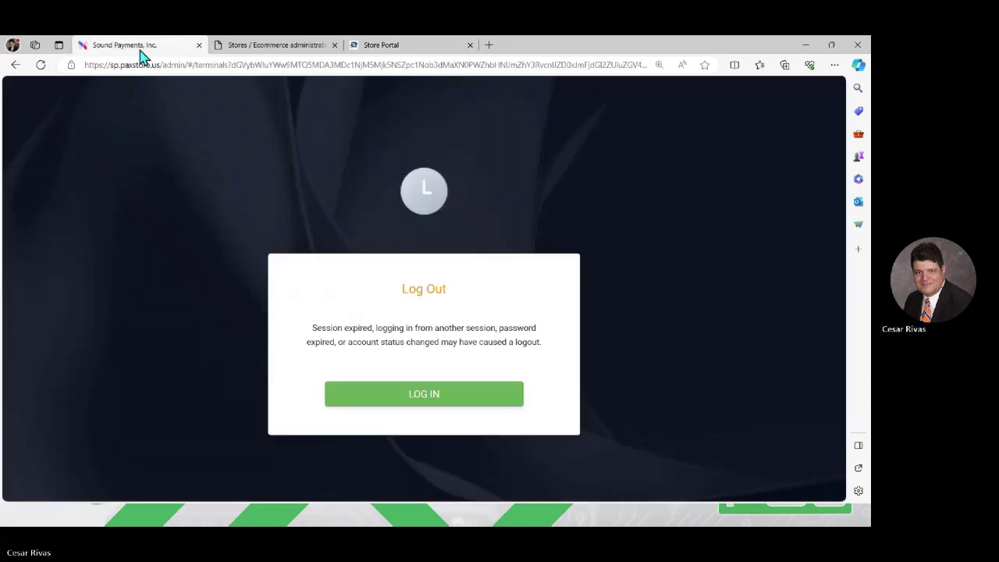
left_click(380, 388)
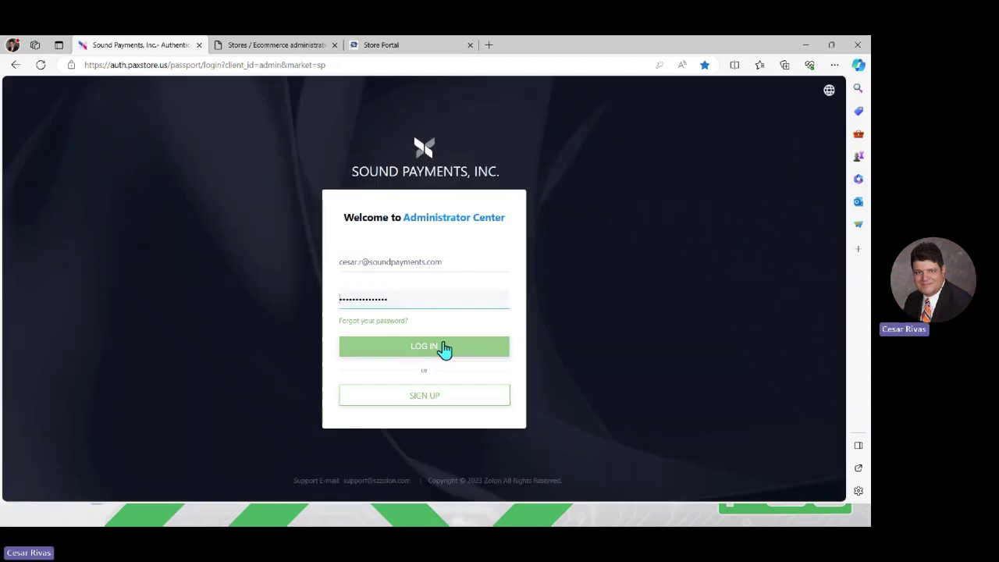
left_click(444, 349)
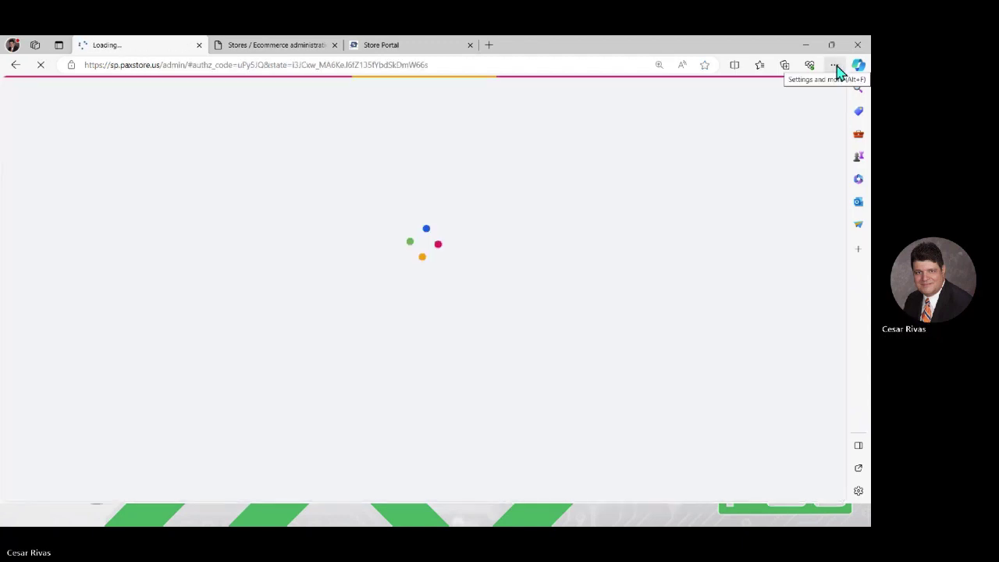
left_click(835, 66)
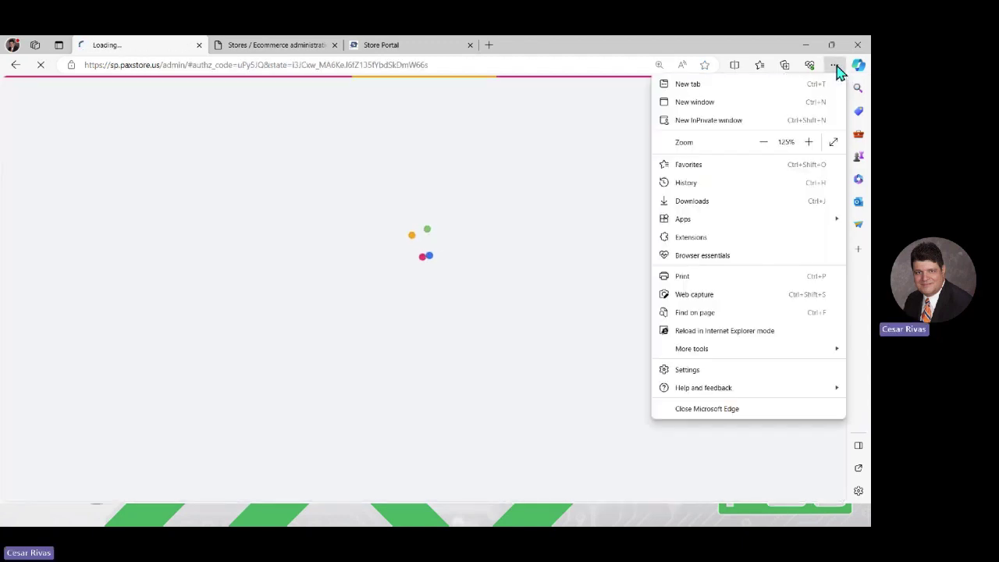
left_click(763, 143)
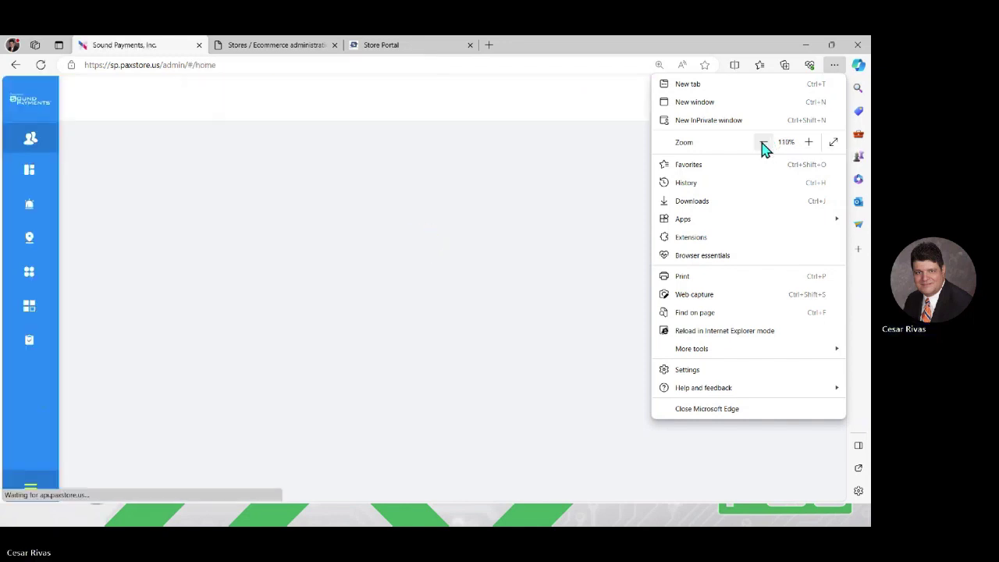
left_click(764, 144)
left_click(764, 144)
left_click(502, 263)
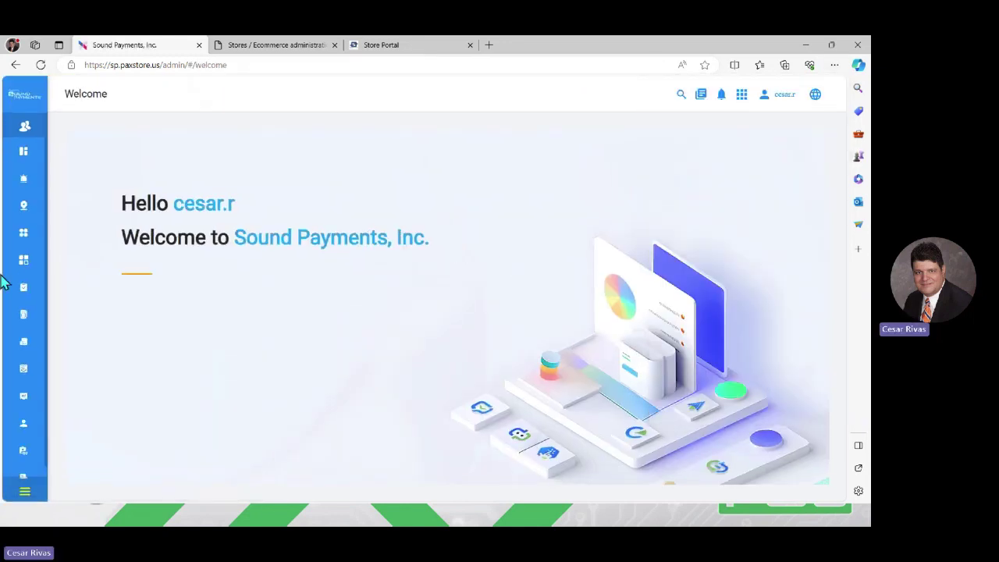
Step: Open the Cesar E700 terminal's details from Terminal Management
mouse_move(38, 152)
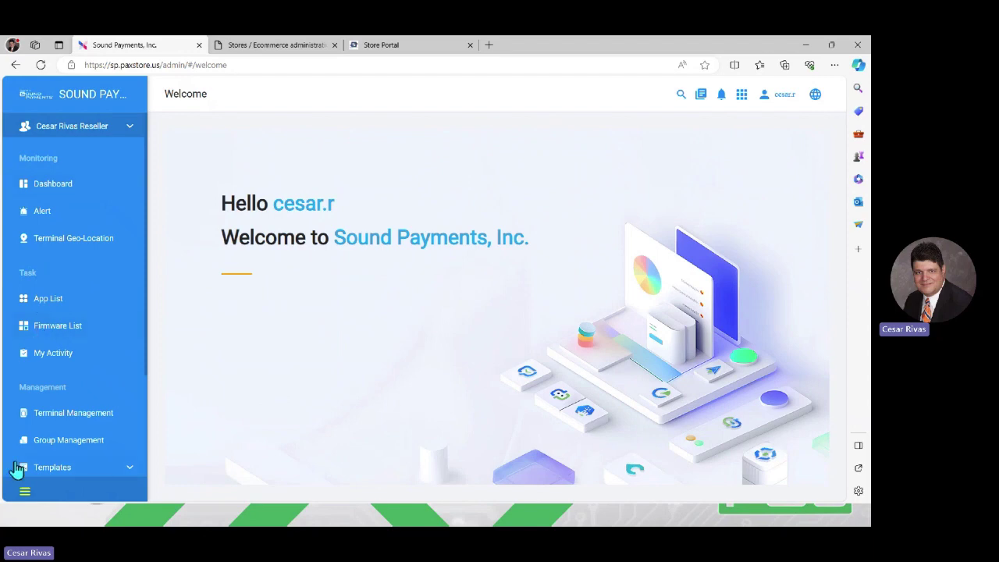
left_click(66, 414)
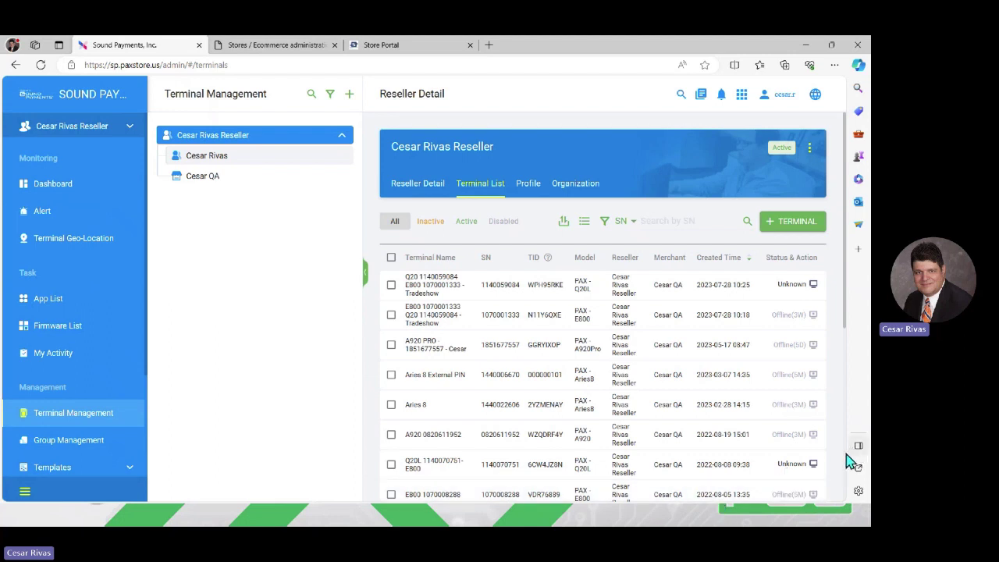
scroll(848, 460, "down", 5)
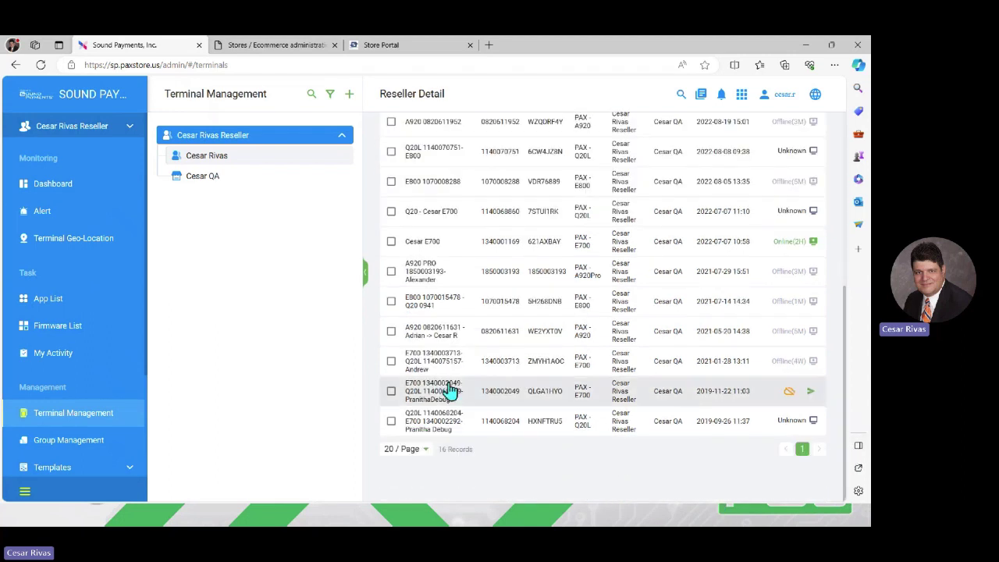
left_click(430, 241)
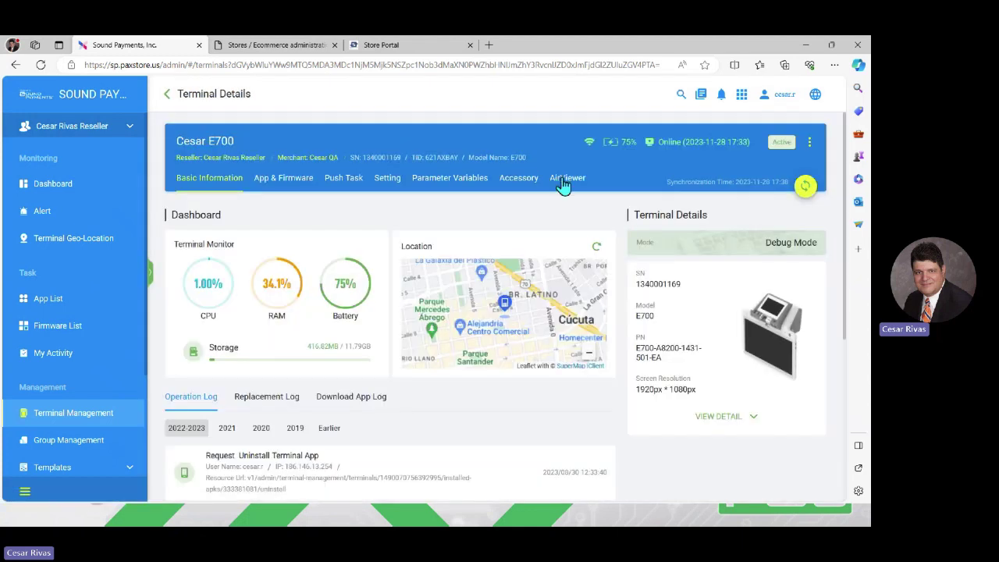
Step: Connect to the E700 through AirViewer, zoom the page to 125%, and open Inventory Products
left_click(565, 180)
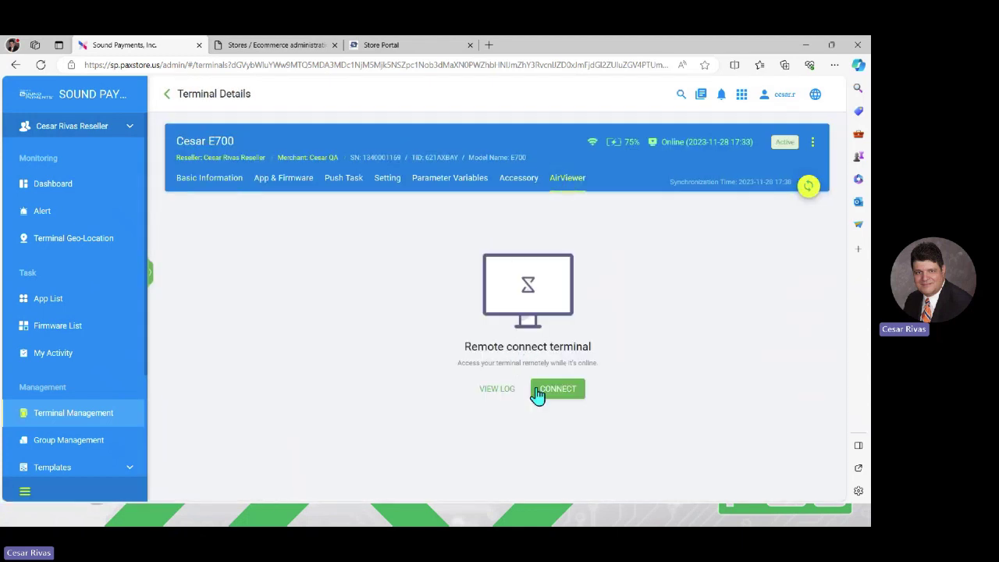
left_click(539, 396)
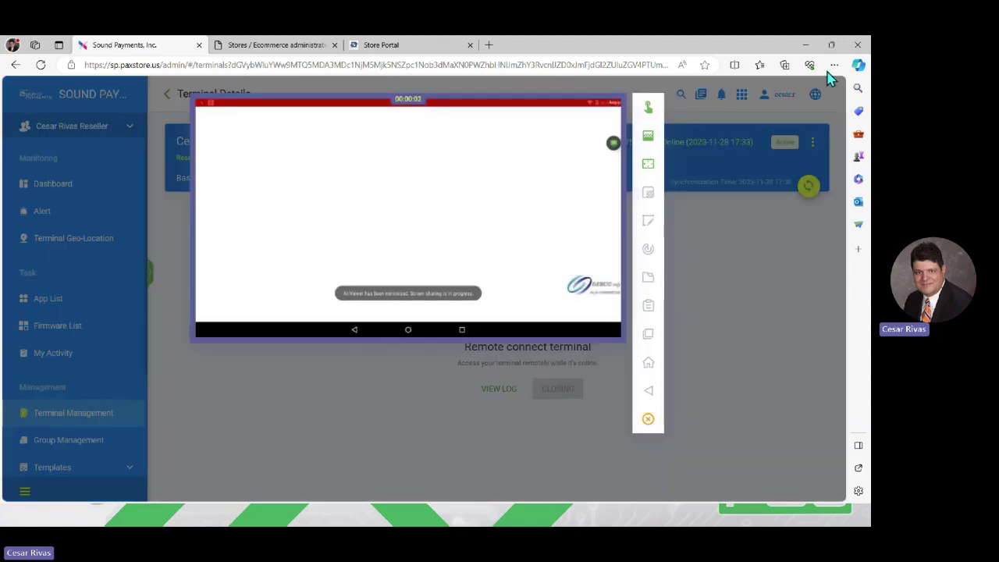
left_click(834, 67)
left_click(809, 142)
left_click(809, 142)
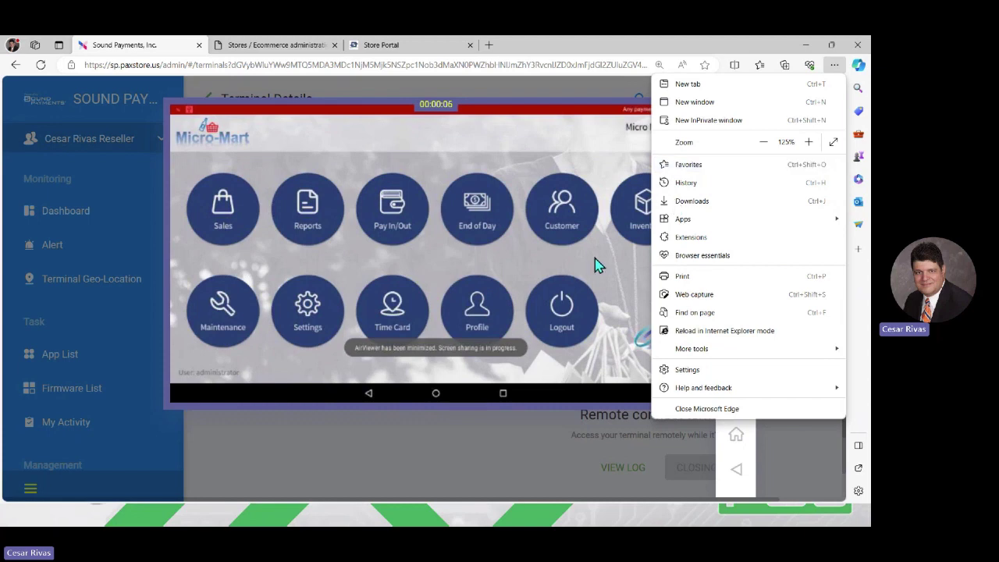
left_click(597, 265)
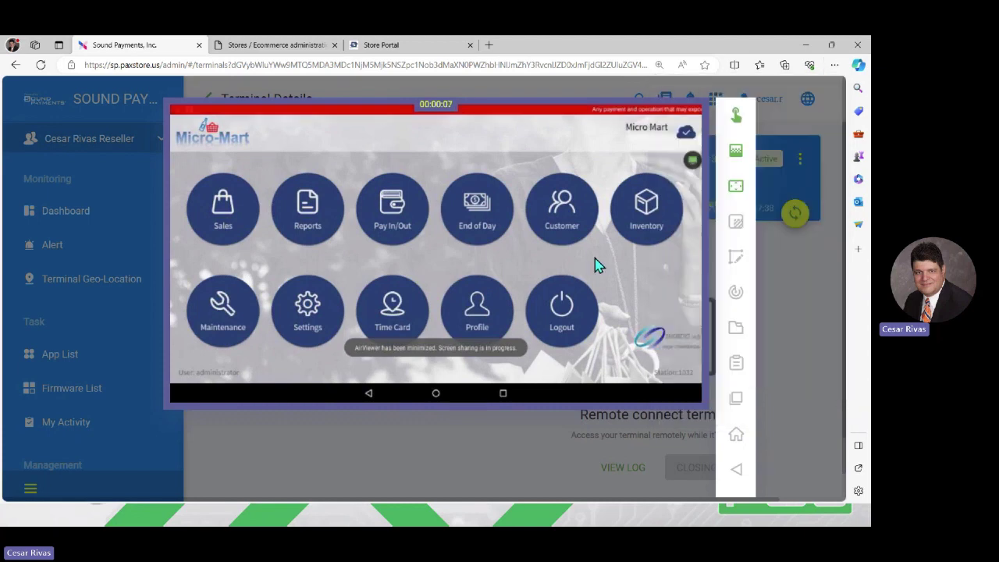
left_click(641, 242)
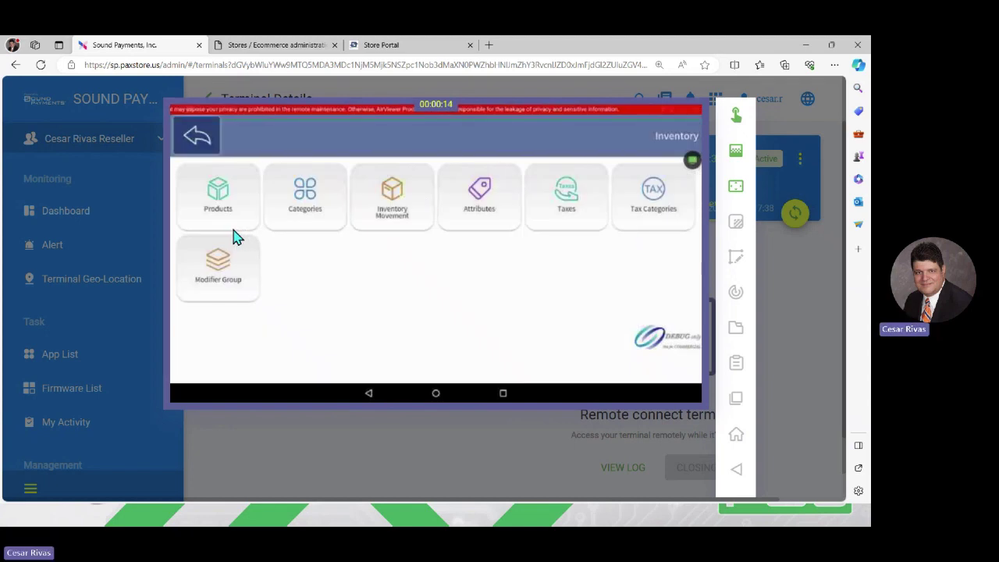
left_click(307, 189)
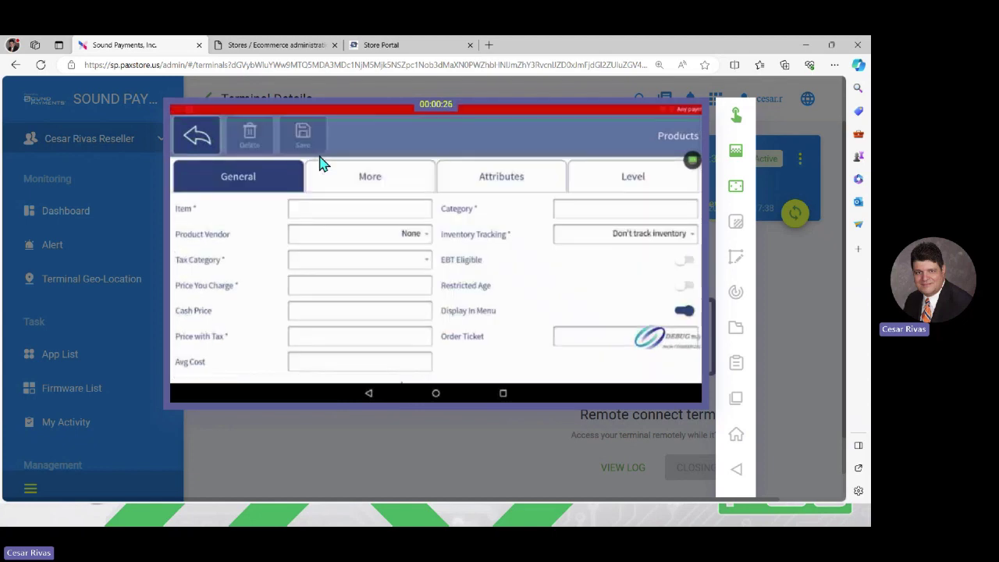
Step: Enter 'Test item 2' as the new product's item name and scroll down the form
left_click(330, 218)
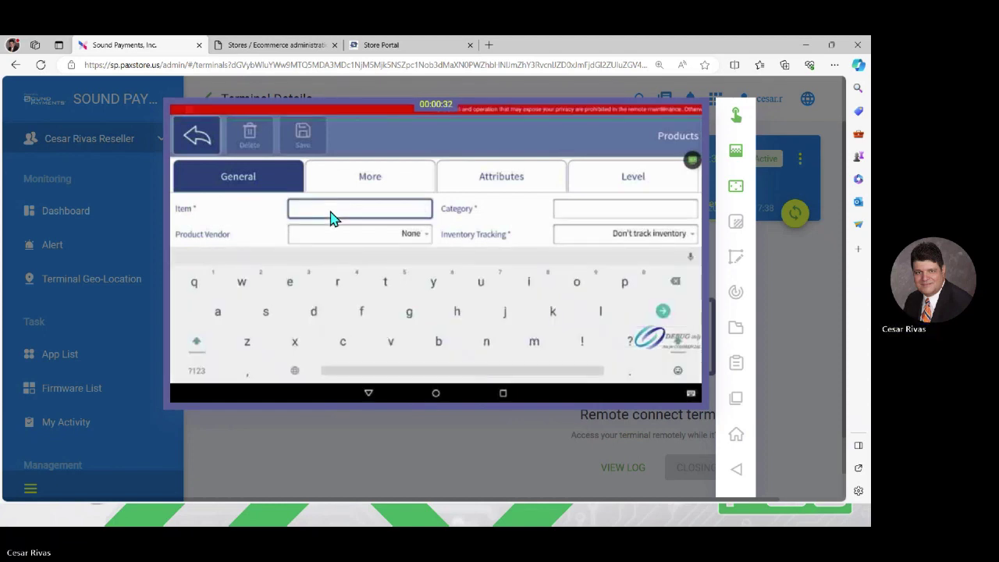
type("Test")
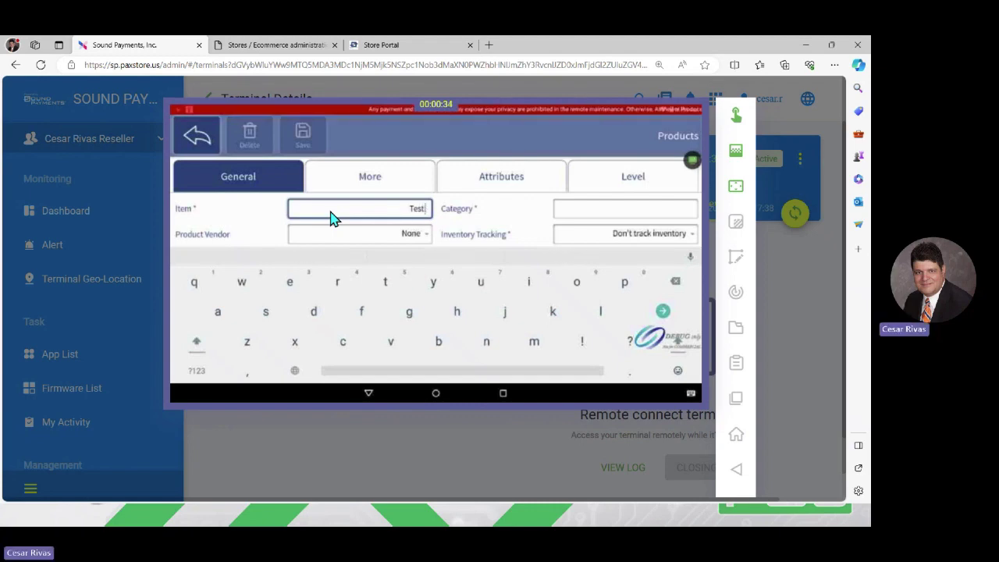
type(" i")
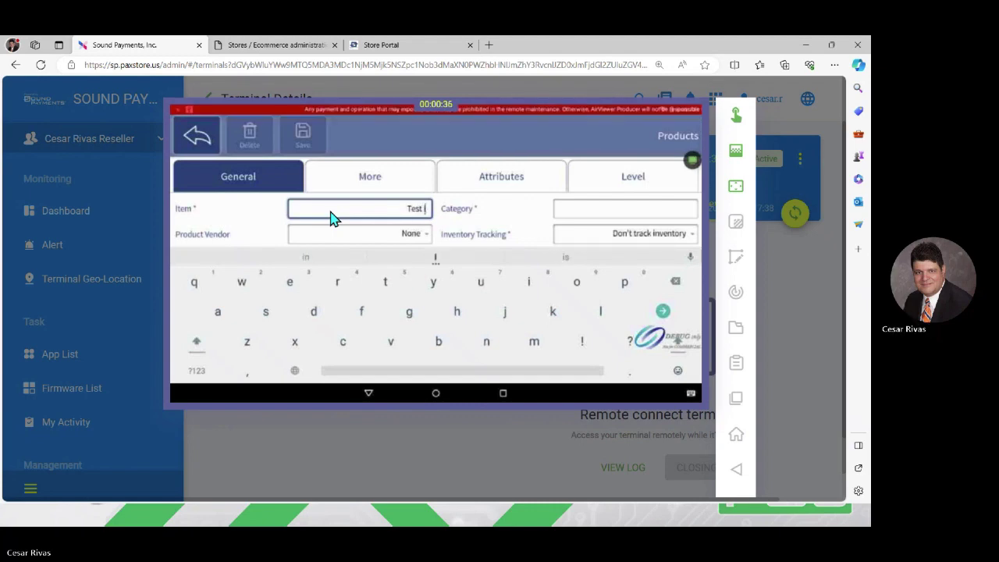
type("tem")
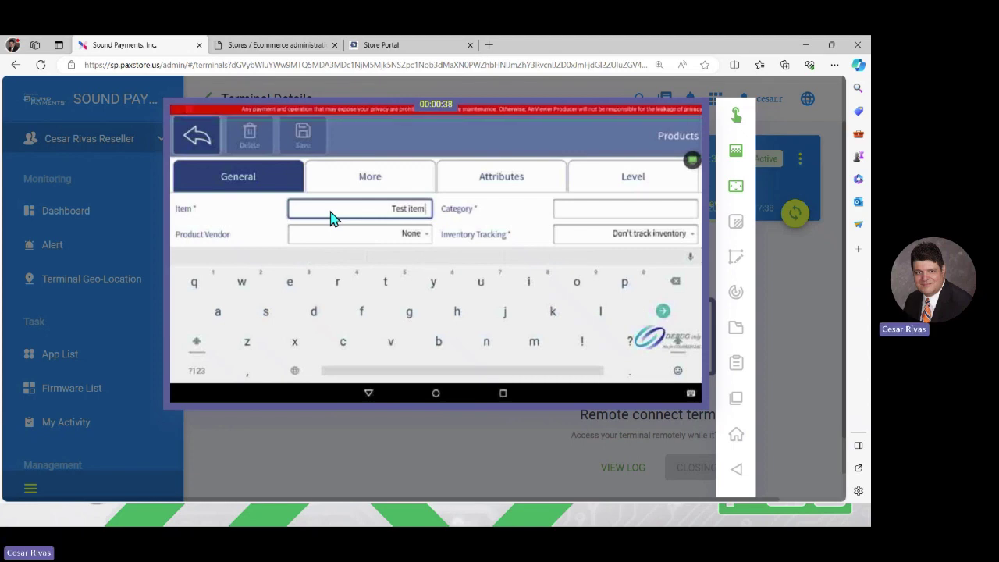
type(" 2")
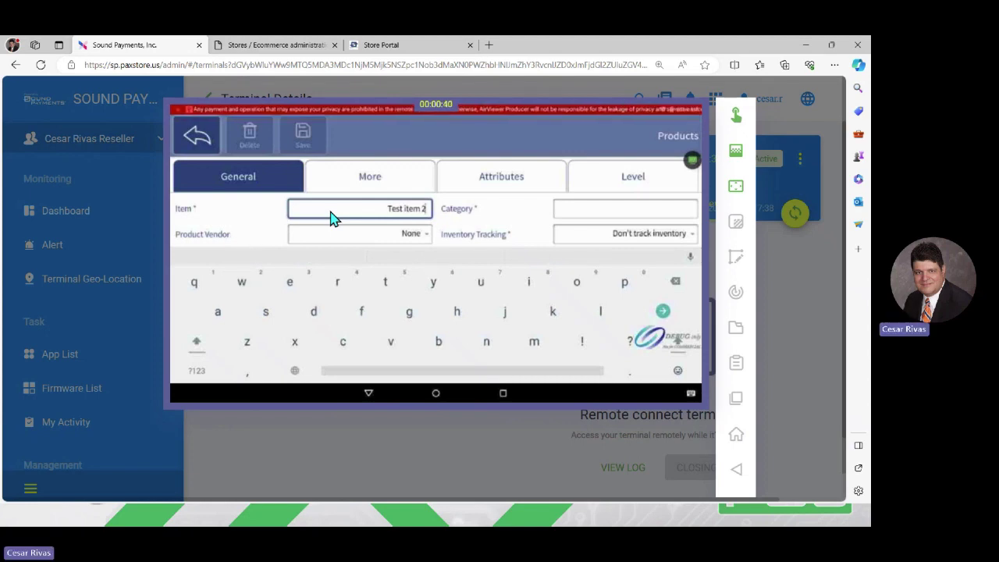
key("Escape")
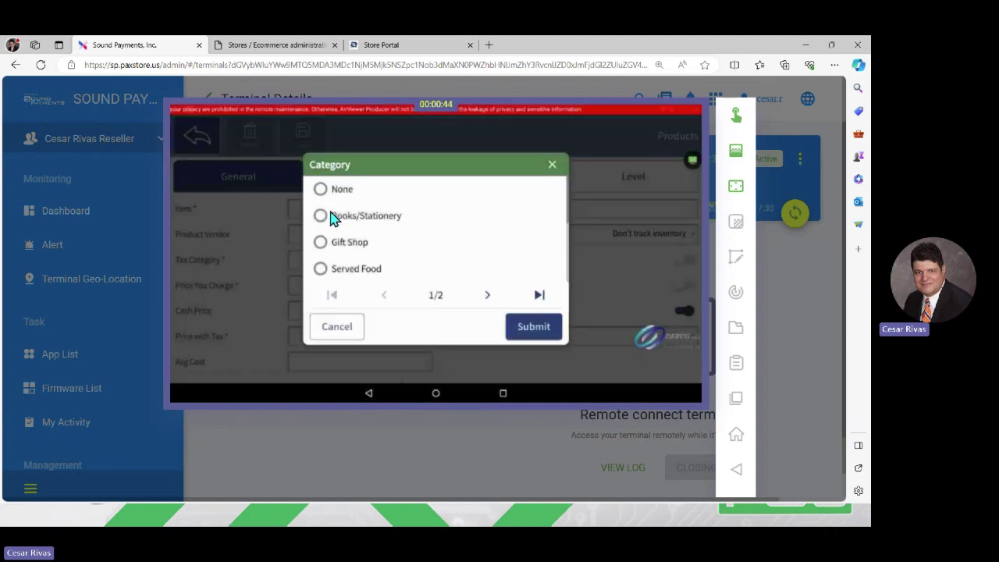
scroll(331, 218, "down", 3)
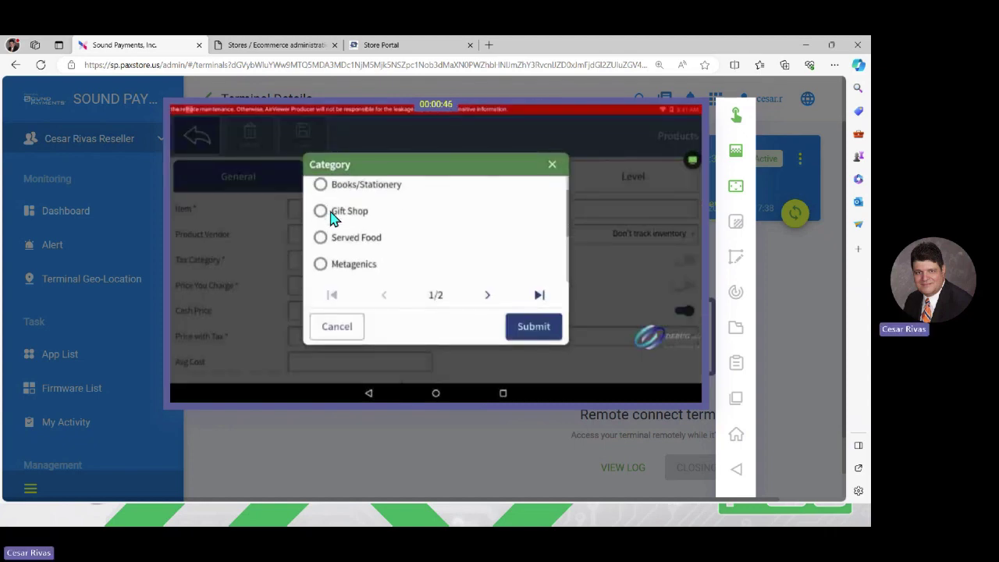
scroll(331, 218, "down", 2)
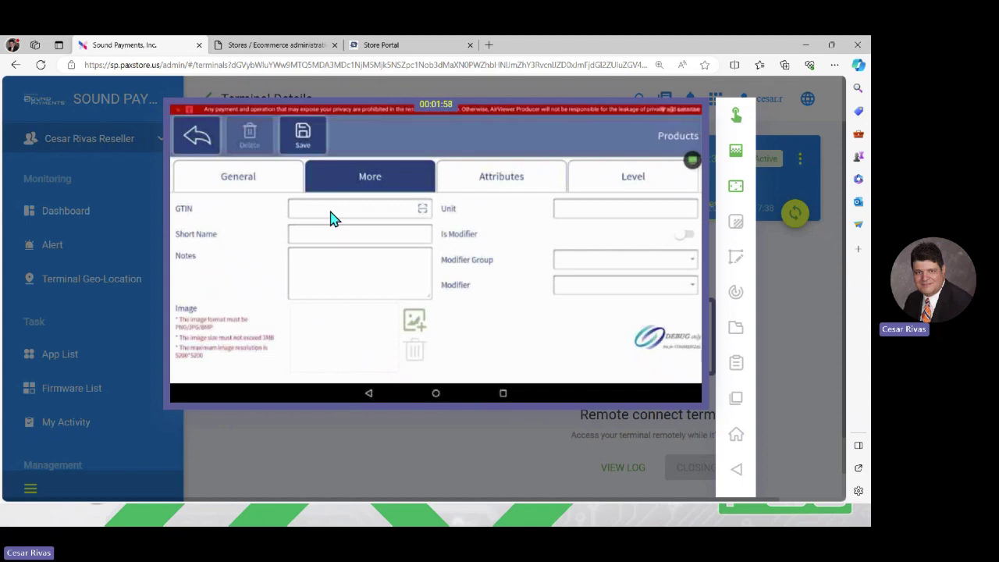
Step: Scroll through the remote product form's additional details page
scroll(330, 217, "up", 1)
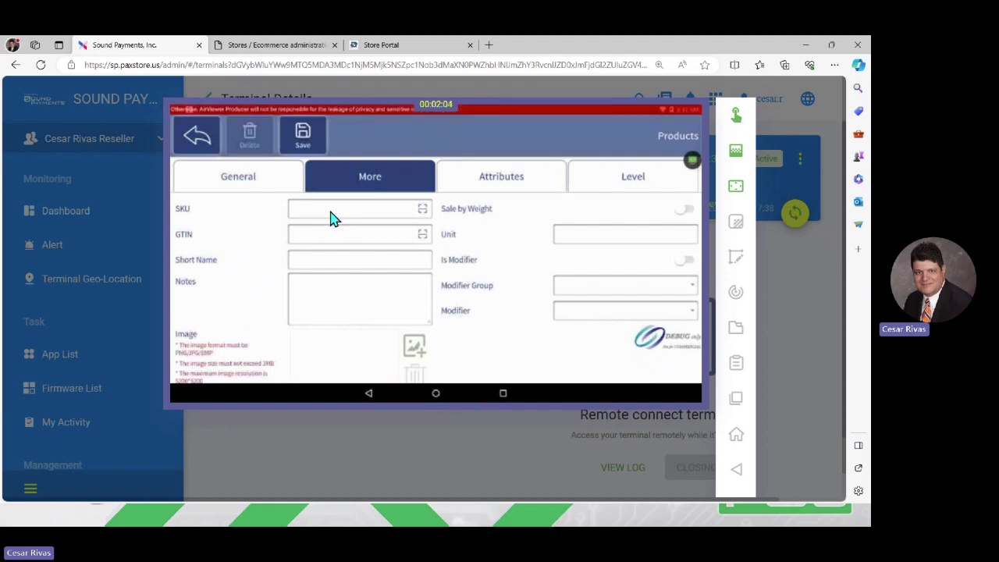
scroll(330, 217, "down", 1)
scroll(331, 218, "up", 1)
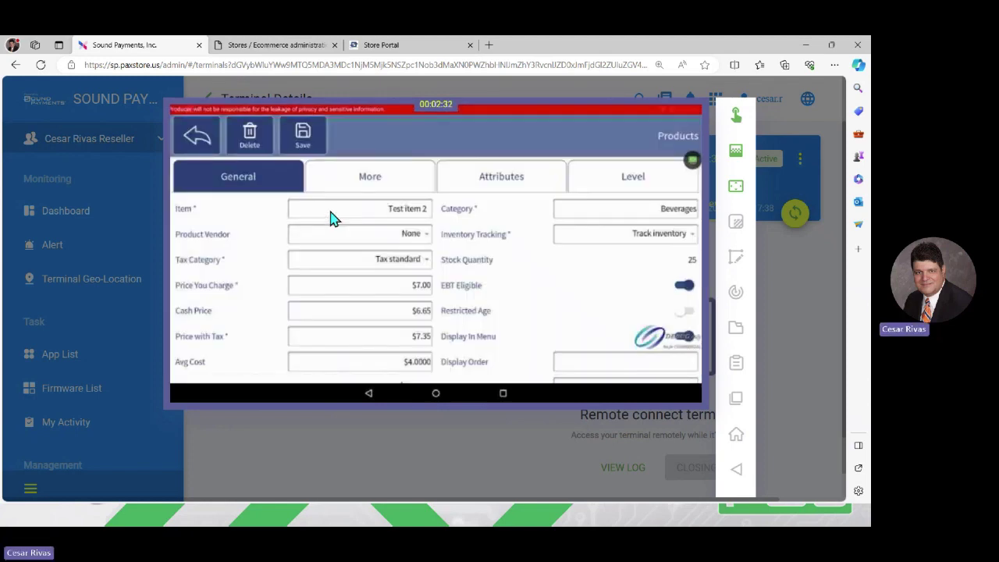
Step: Scroll down Test item 2's record to check $0.35 tax, 75.00% profit and 42.86% gross margin
scroll(331, 219, "down", 3)
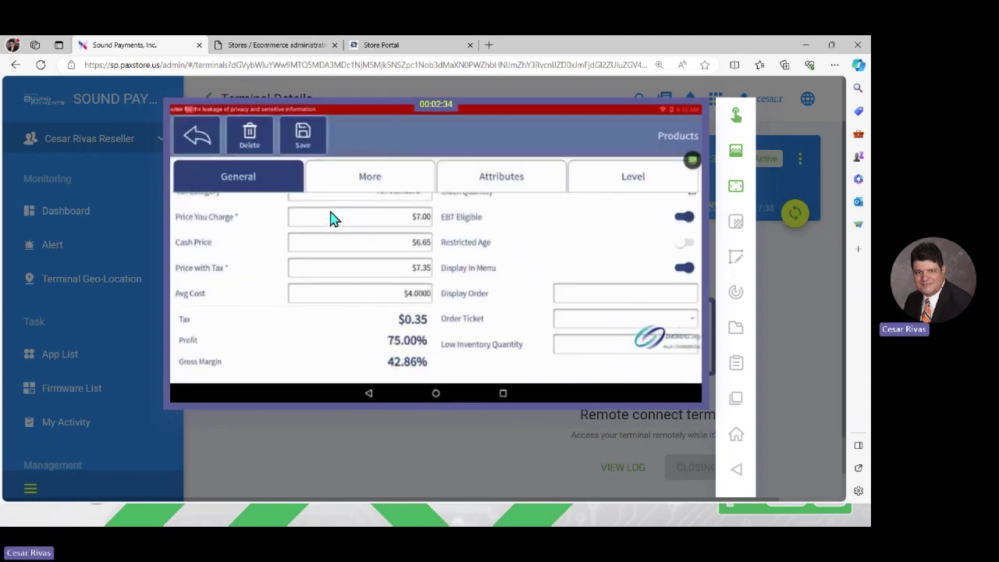